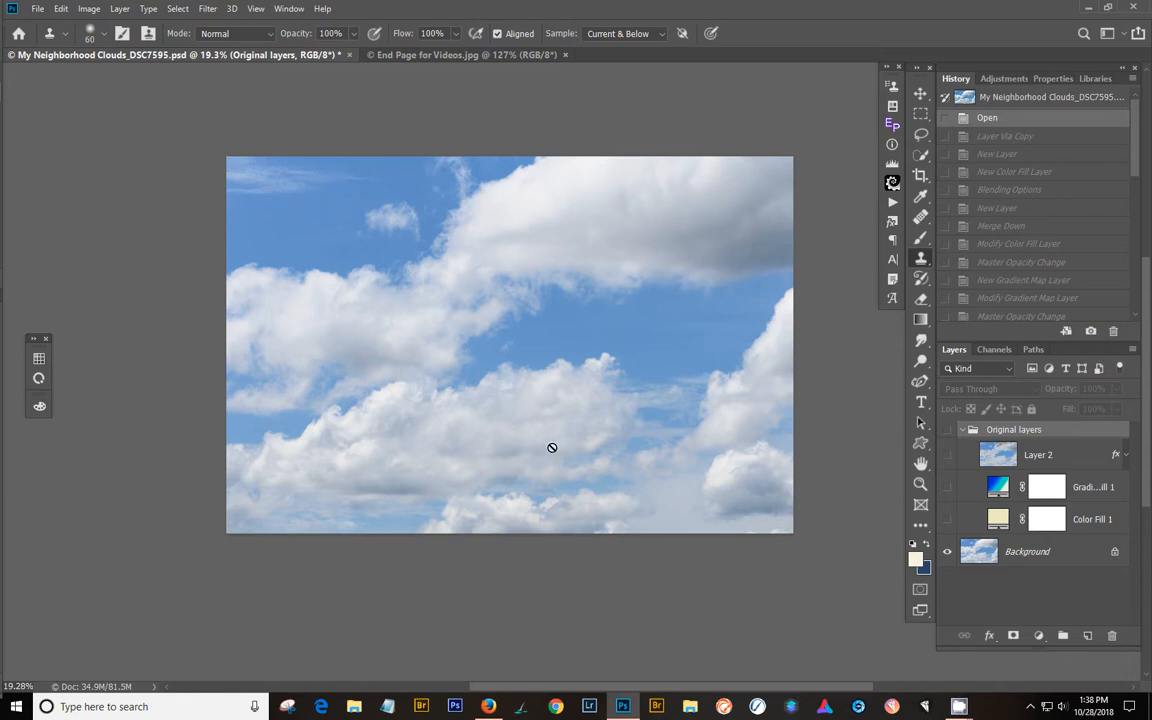
- Collapse the Original layers group and duplicate the Background layer
{"action": "scroll", "coordinate": [589, 373], "scroll_direction": "up", "scroll_amount": 1}
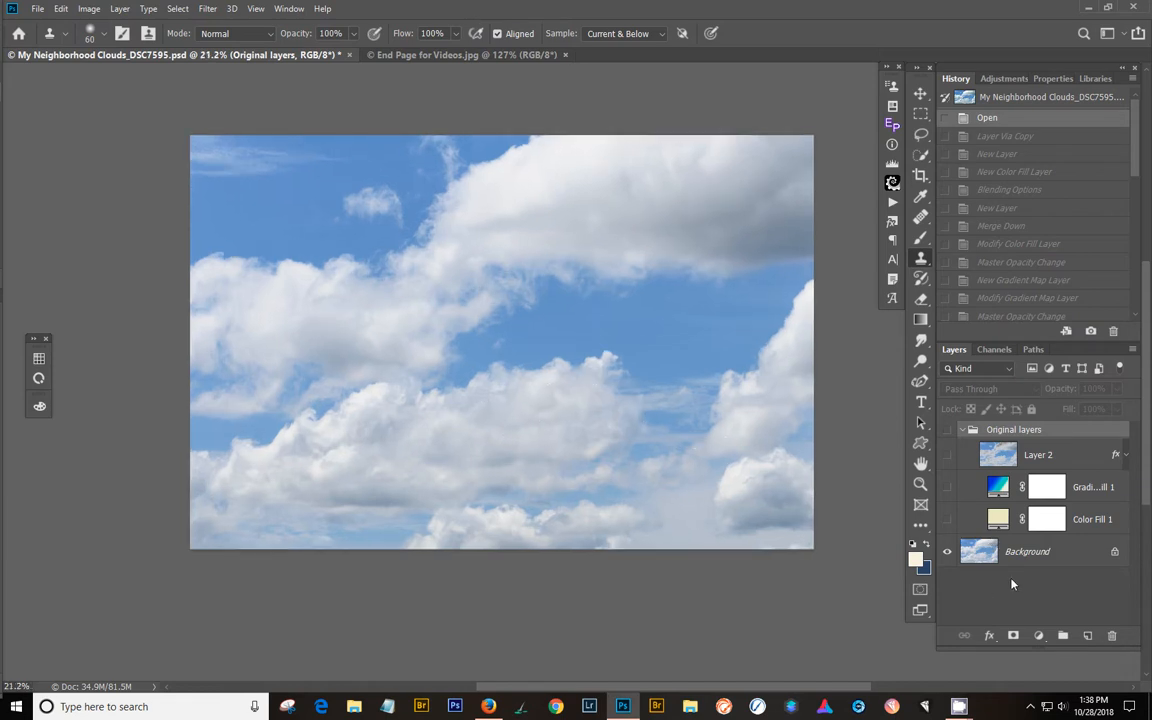
{"action": "left_click", "coordinate": [1080, 553]}
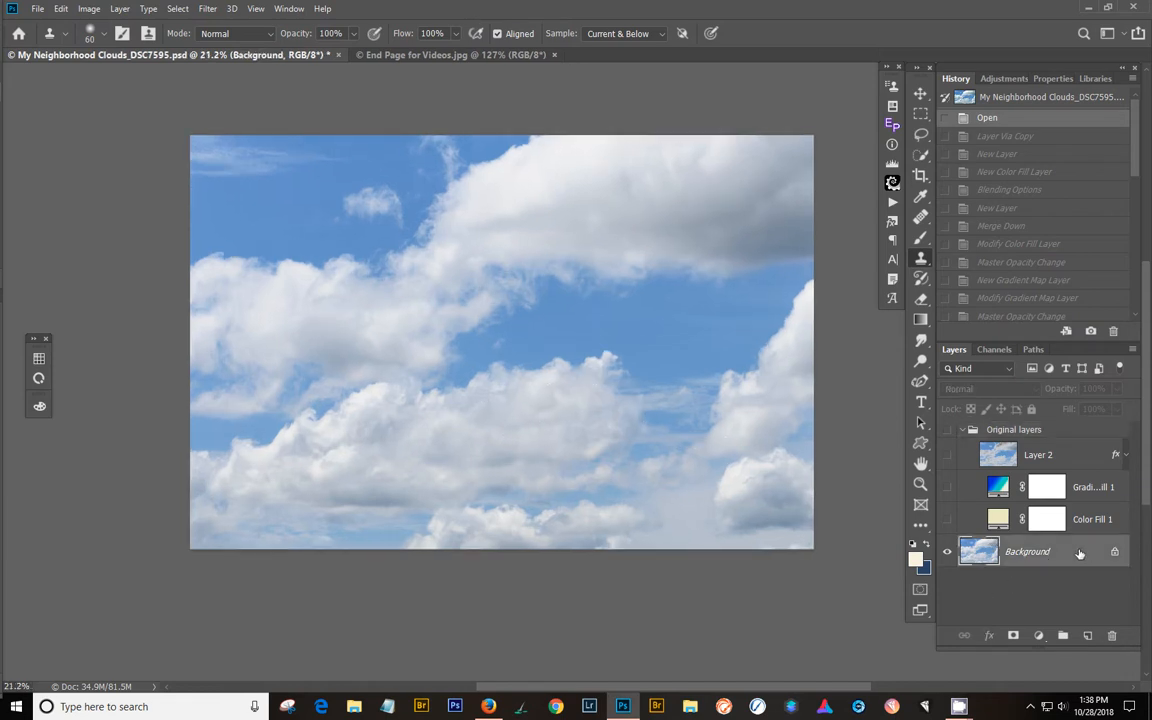
{"action": "left_click", "coordinate": [966, 429]}
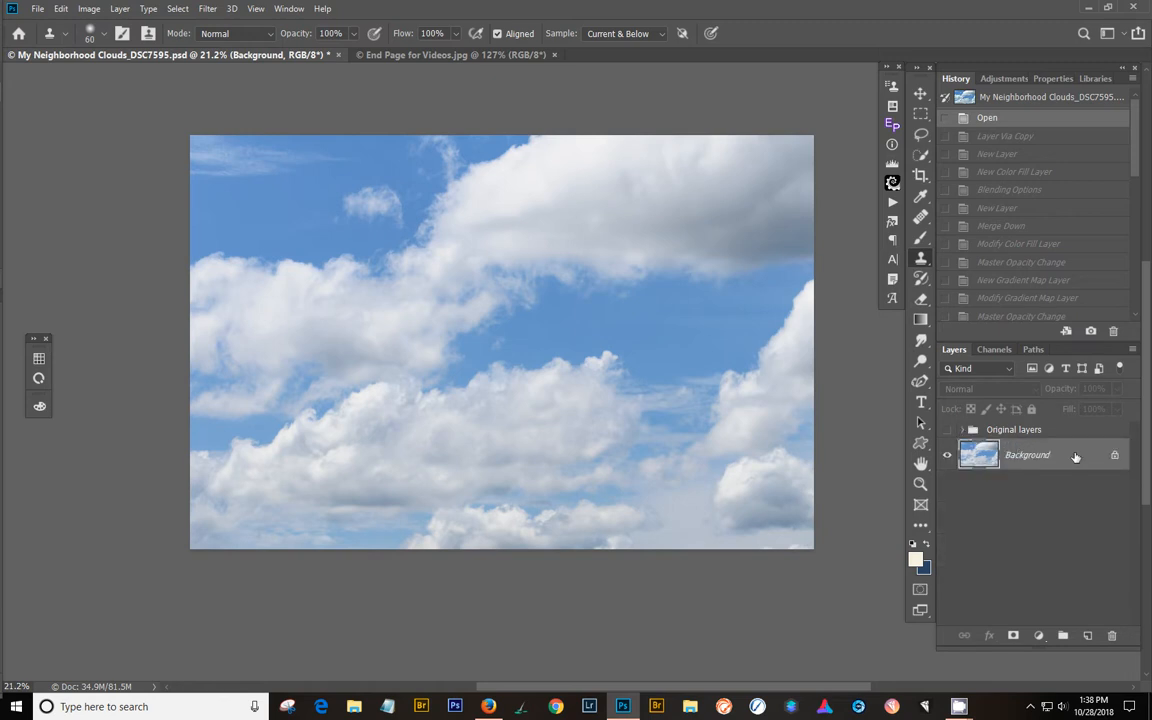
{"action": "key", "text": "ctrl+j"}
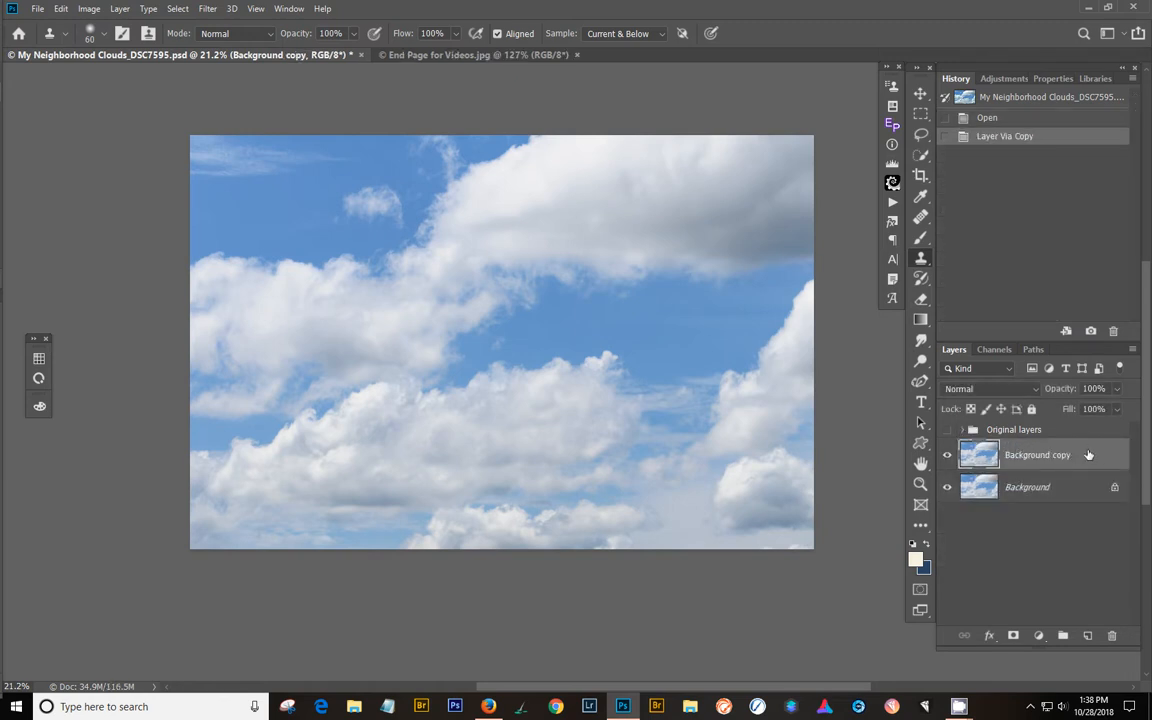
- Add a solid color fill layer in yellow e3cf89 between the Background layer and its copy
{"action": "left_click", "coordinate": [1078, 481]}
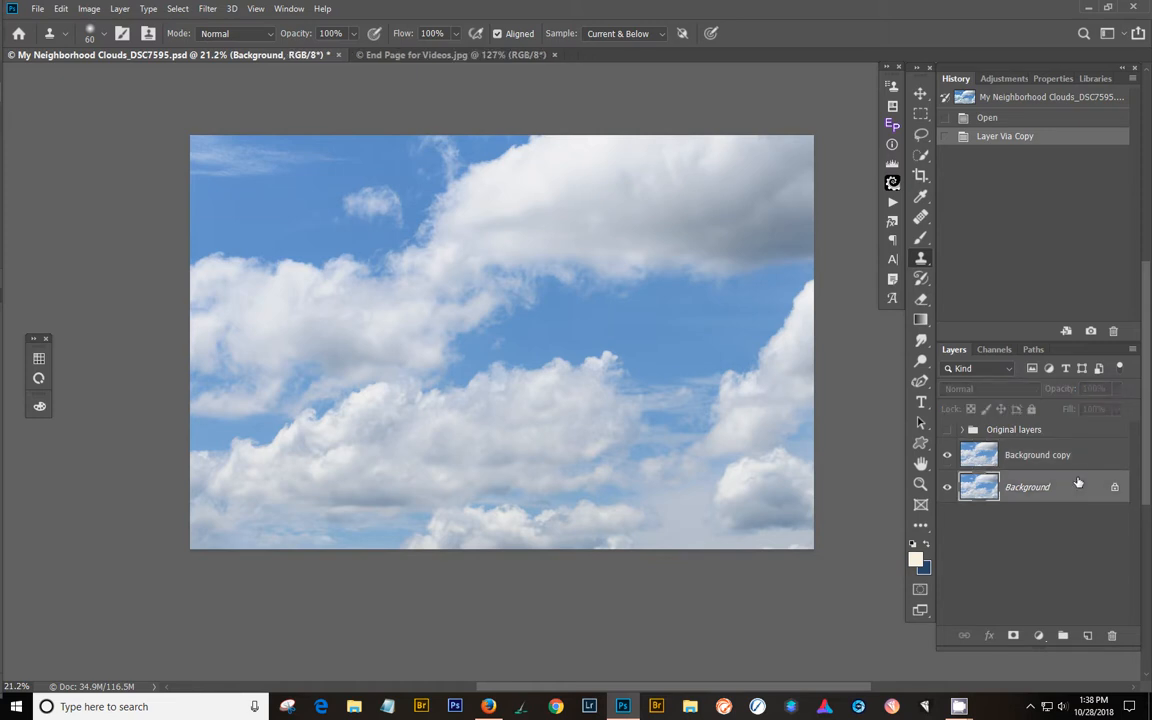
{"action": "left_click", "coordinate": [1088, 636]}
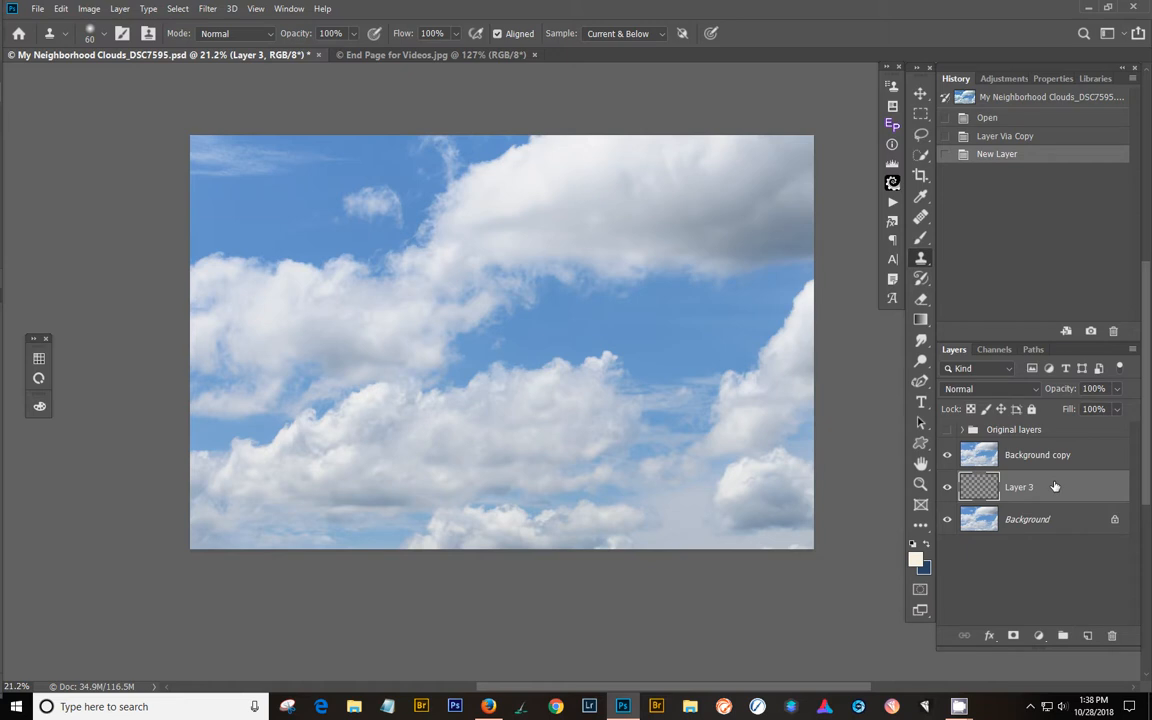
{"action": "left_click", "coordinate": [1038, 636]}
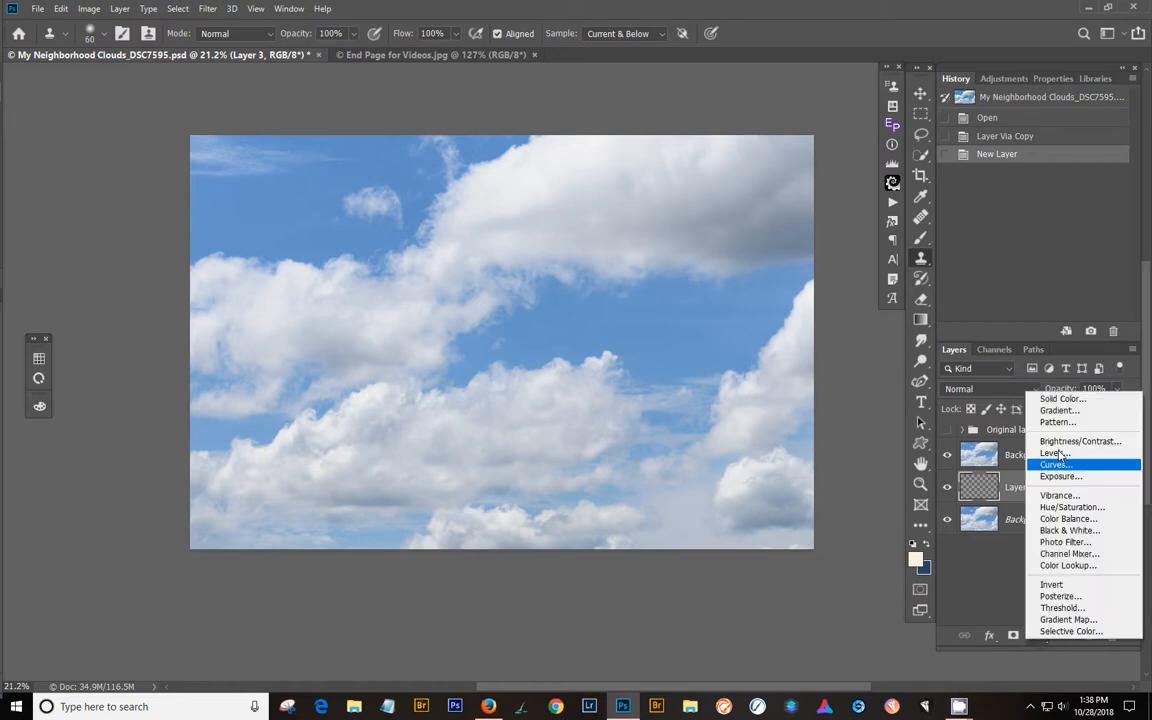
{"action": "left_click", "coordinate": [1062, 399]}
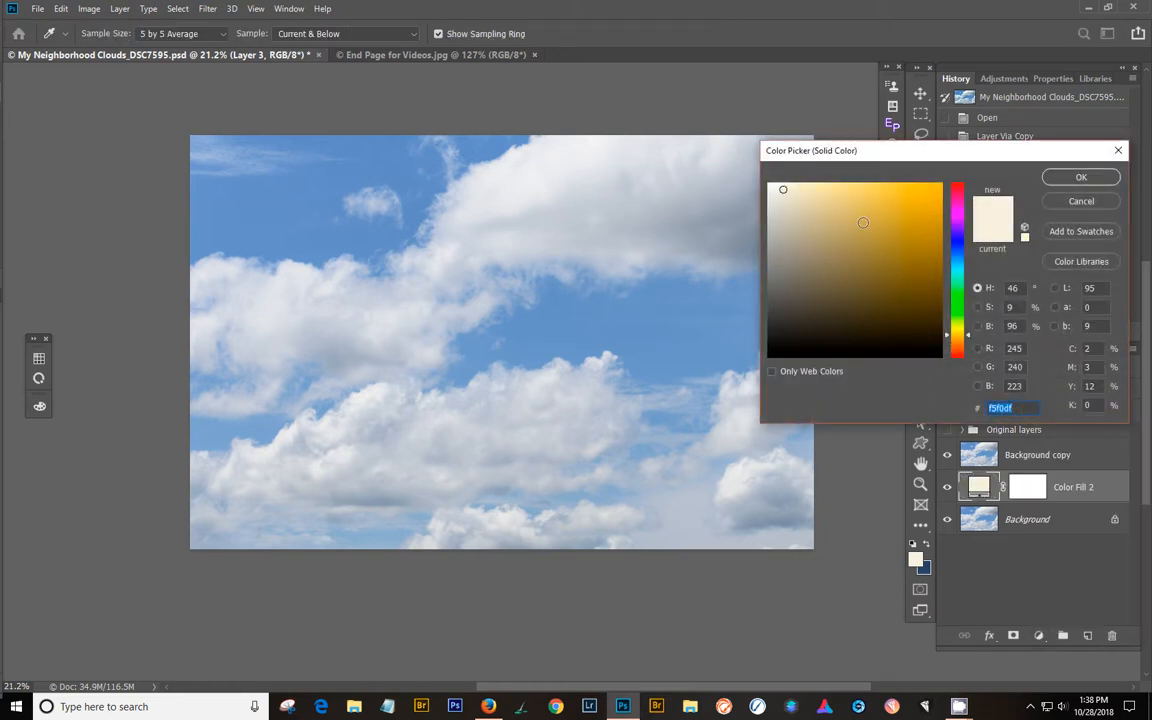
{"action": "left_click", "coordinate": [836, 201]}
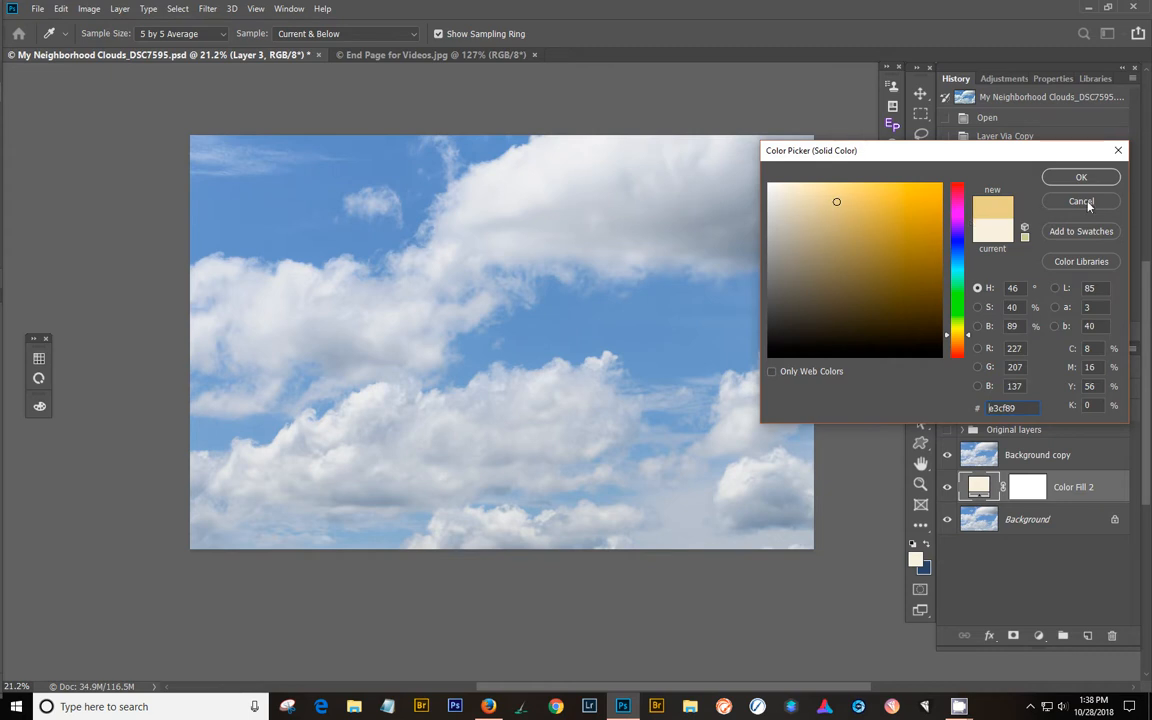
{"action": "left_click", "coordinate": [1070, 177]}
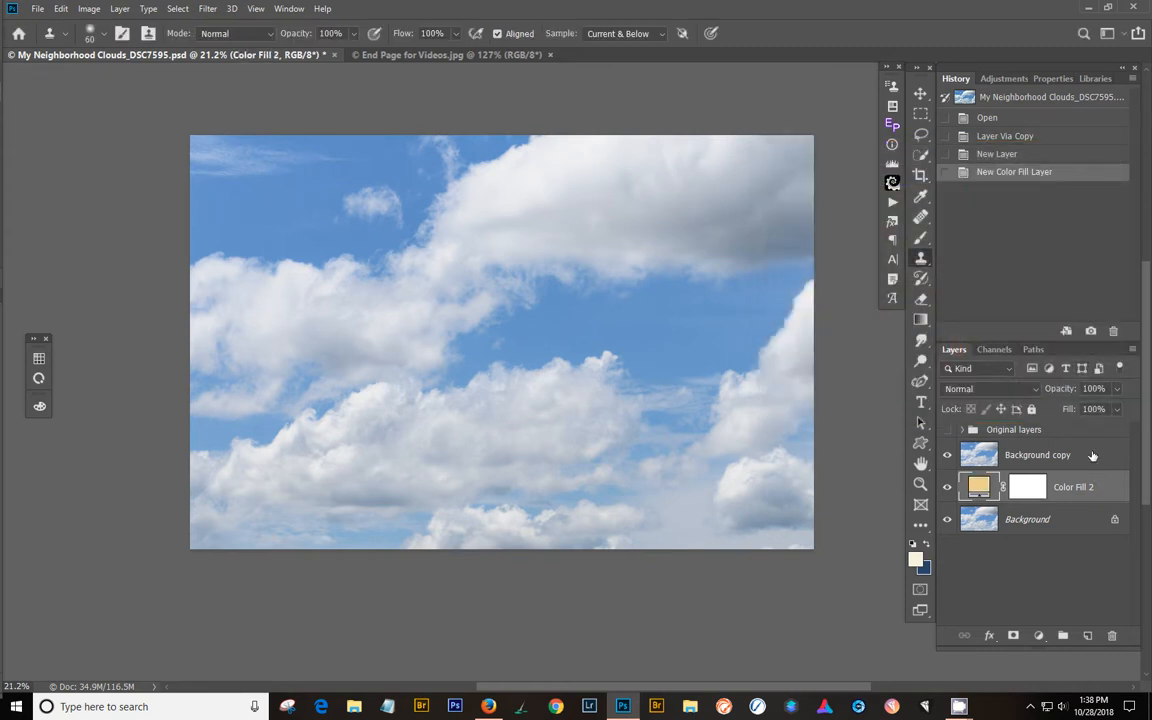
- In Background copy's Blend If for Gray, lower This Layer's white slider and split it so the fill shows softly through the cloud highlights
{"action": "left_click", "coordinate": [1093, 456]}
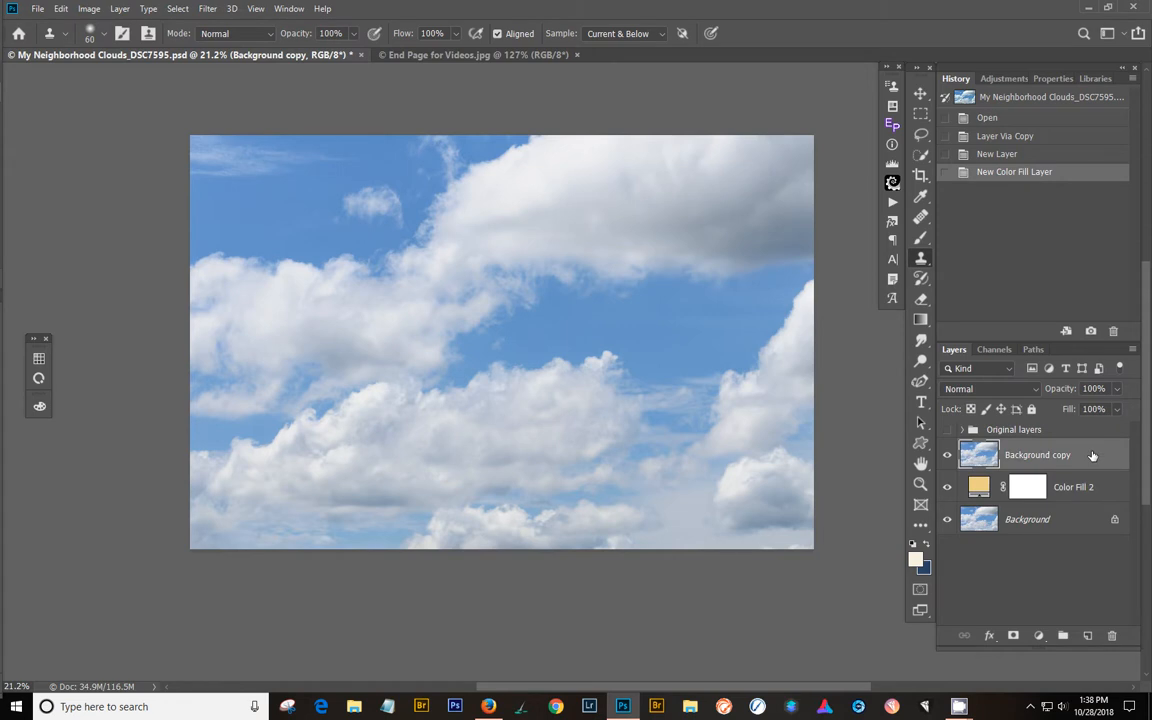
{"action": "double_click", "coordinate": [1093, 456]}
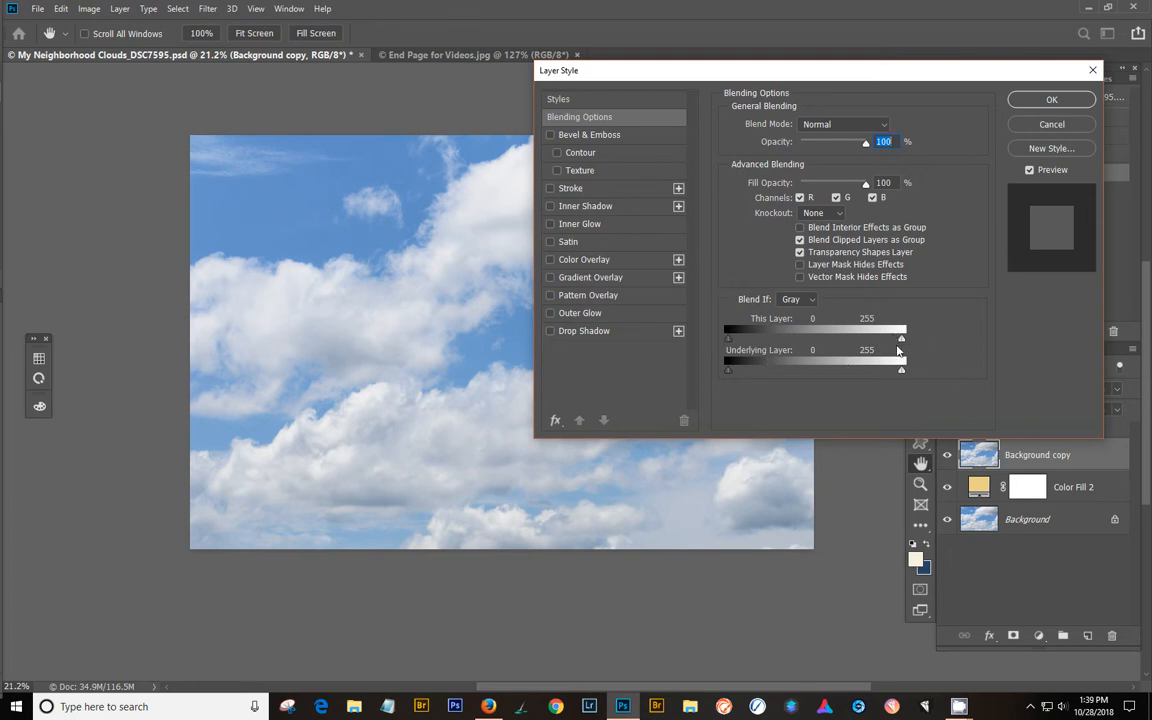
{"action": "left_click_drag", "start_coordinate": [901, 338], "coordinate": [876, 338]}
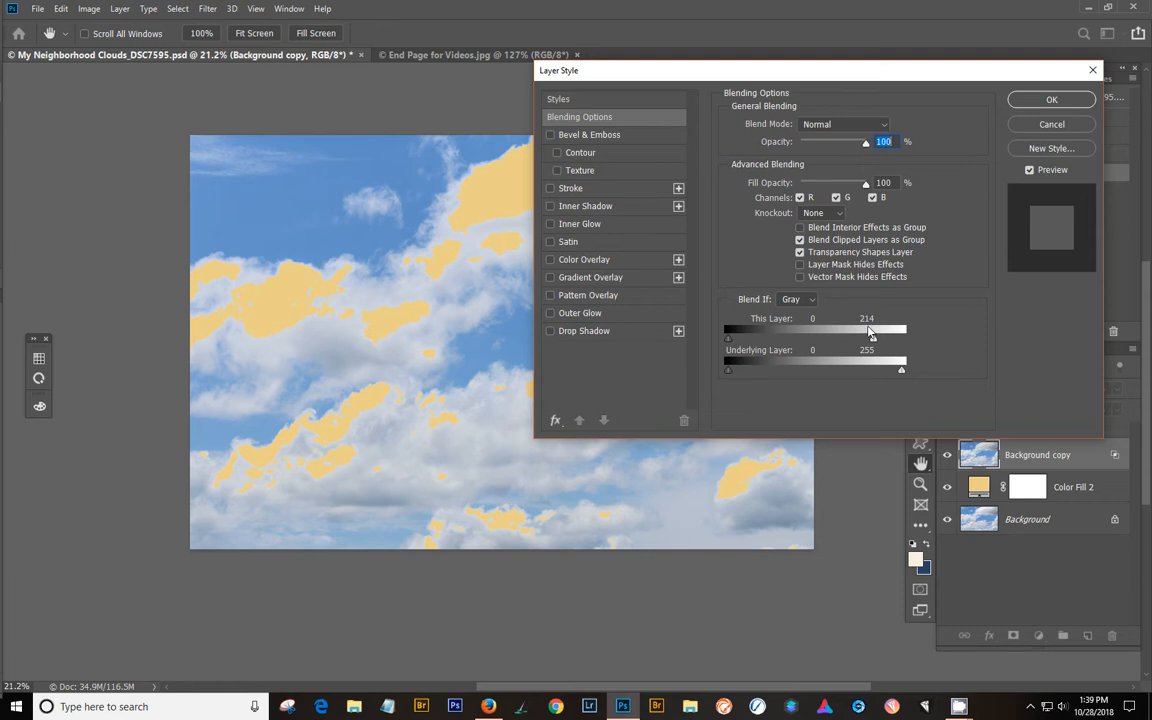
{"action": "mouse_move", "coordinate": [872, 336]}
{"action": "left_mouse_down"}
{"action": "mouse_move", "coordinate": [915, 346]}
{"action": "mouse_move", "coordinate": [875, 342]}
{"action": "left_mouse_up"}
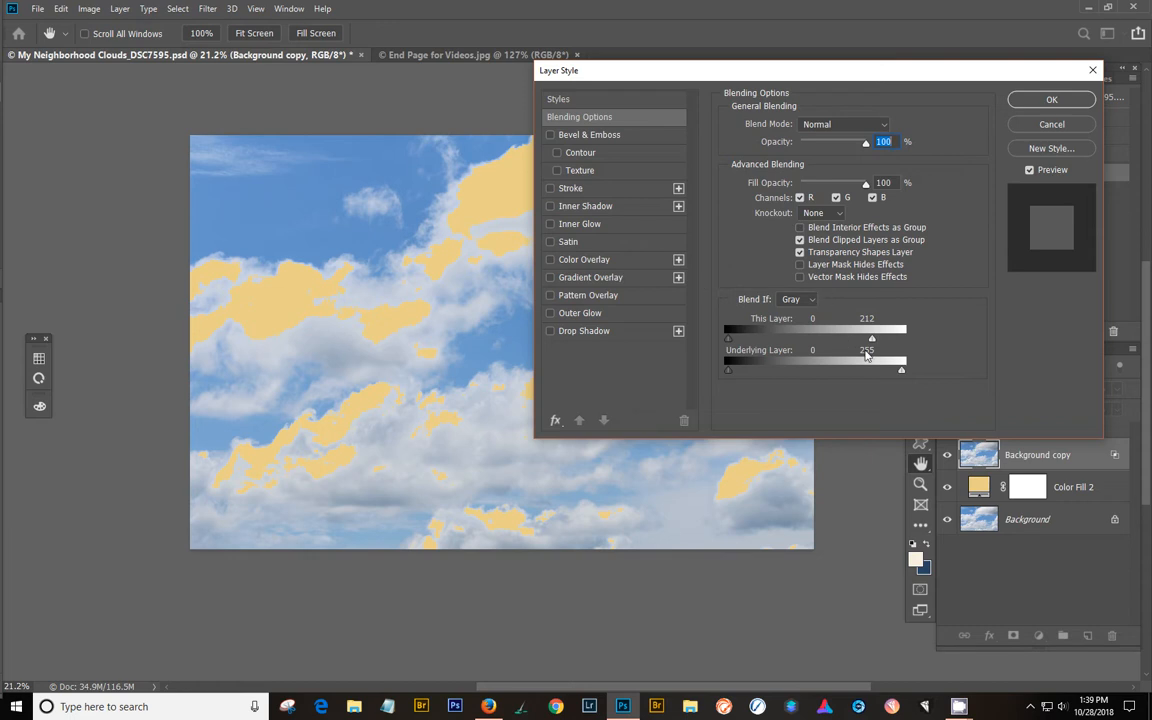
{"action": "key", "text": "alt"}
{"action": "left_click_drag", "start_coordinate": [872, 343], "coordinate": [867, 345]}
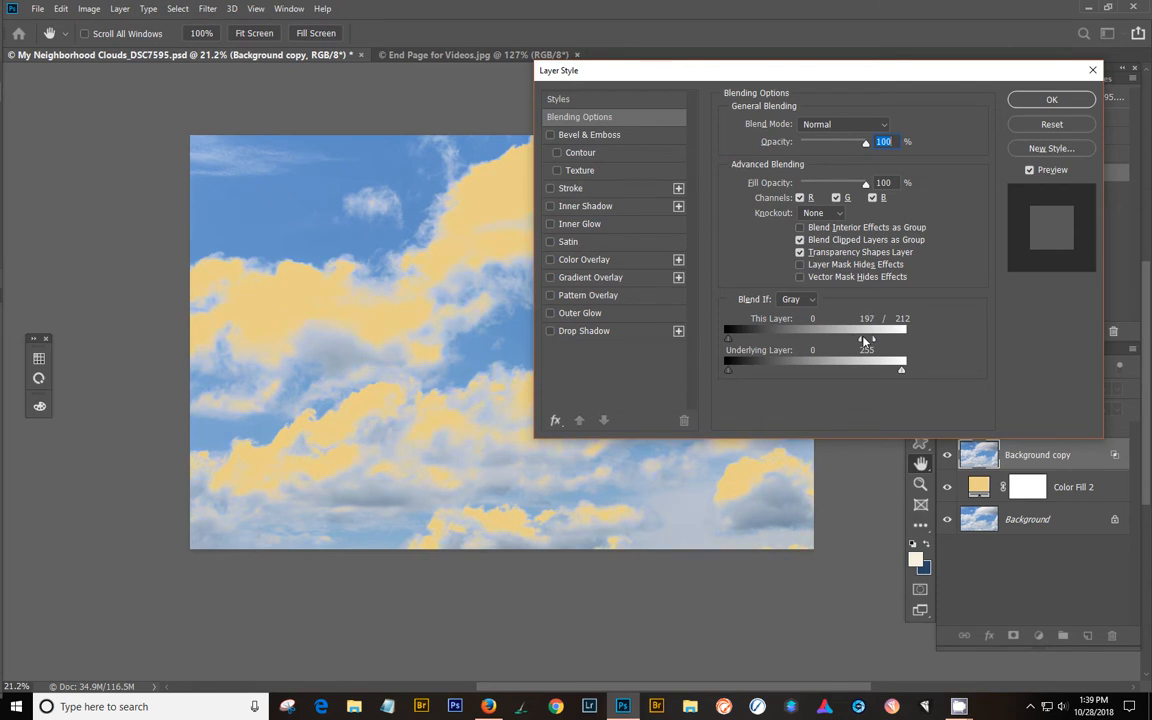
{"action": "mouse_move", "coordinate": [866, 342]}
{"action": "left_mouse_down"}
{"action": "mouse_move", "coordinate": [880, 343]}
{"action": "mouse_move", "coordinate": [866, 342]}
{"action": "left_mouse_up"}
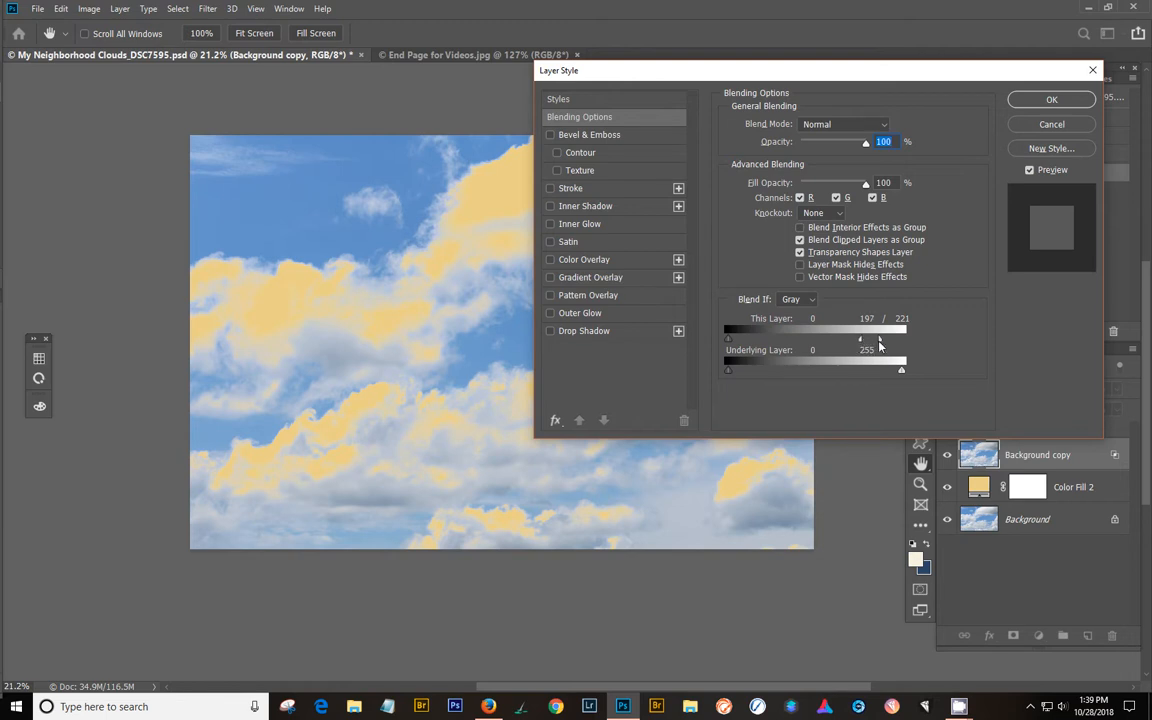
{"action": "left_click_drag", "start_coordinate": [879, 342], "coordinate": [881, 342]}
{"action": "left_click", "coordinate": [1032, 102]}
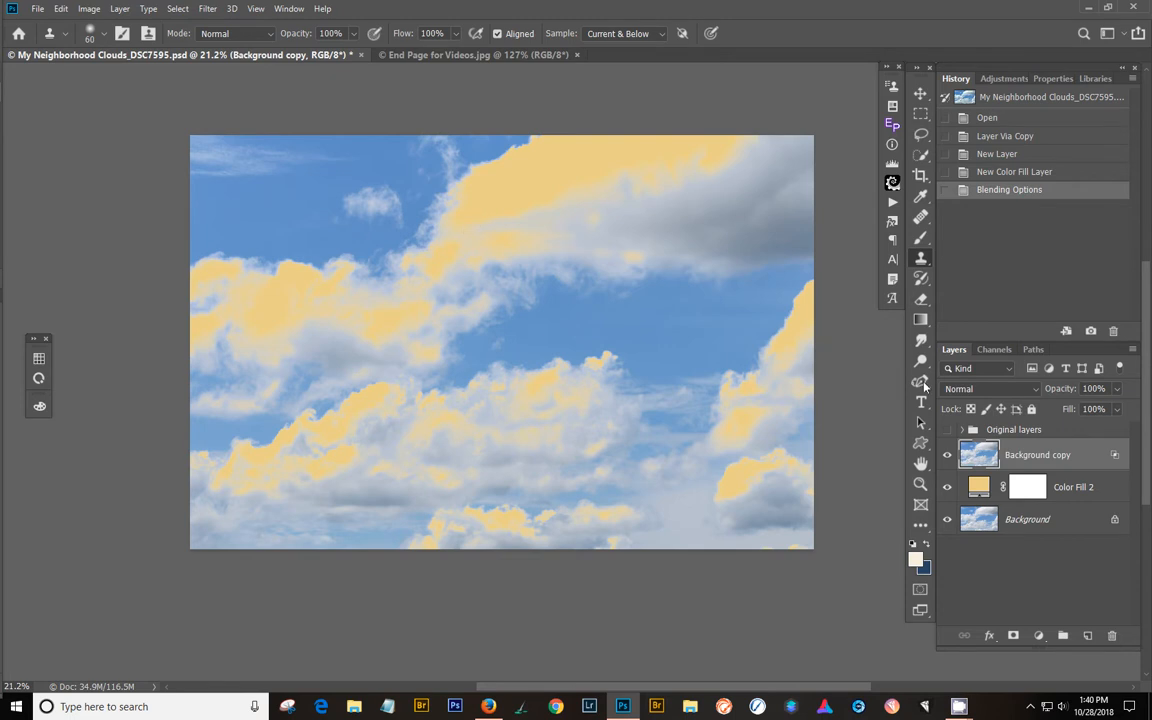
- Add a blank layer beneath Background copy, merge the copy down into it, and check the merged layer's transparency on its own
{"action": "right_click", "coordinate": [1086, 456]}
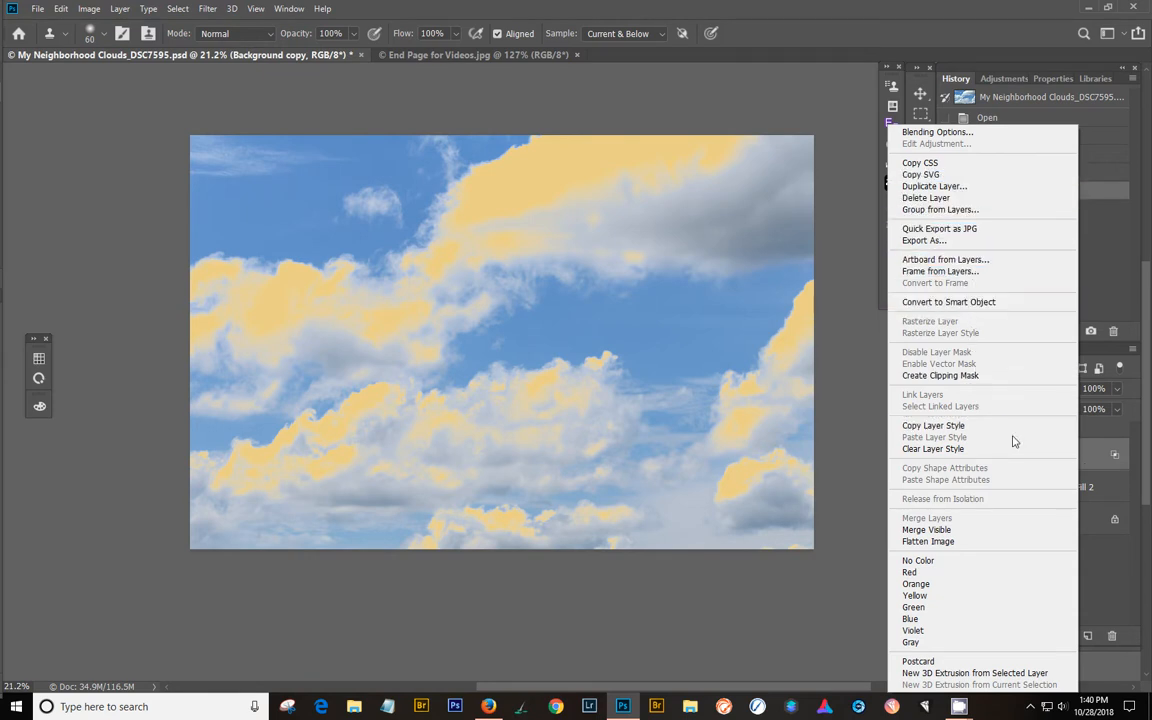
{"action": "left_click", "coordinate": [1092, 447]}
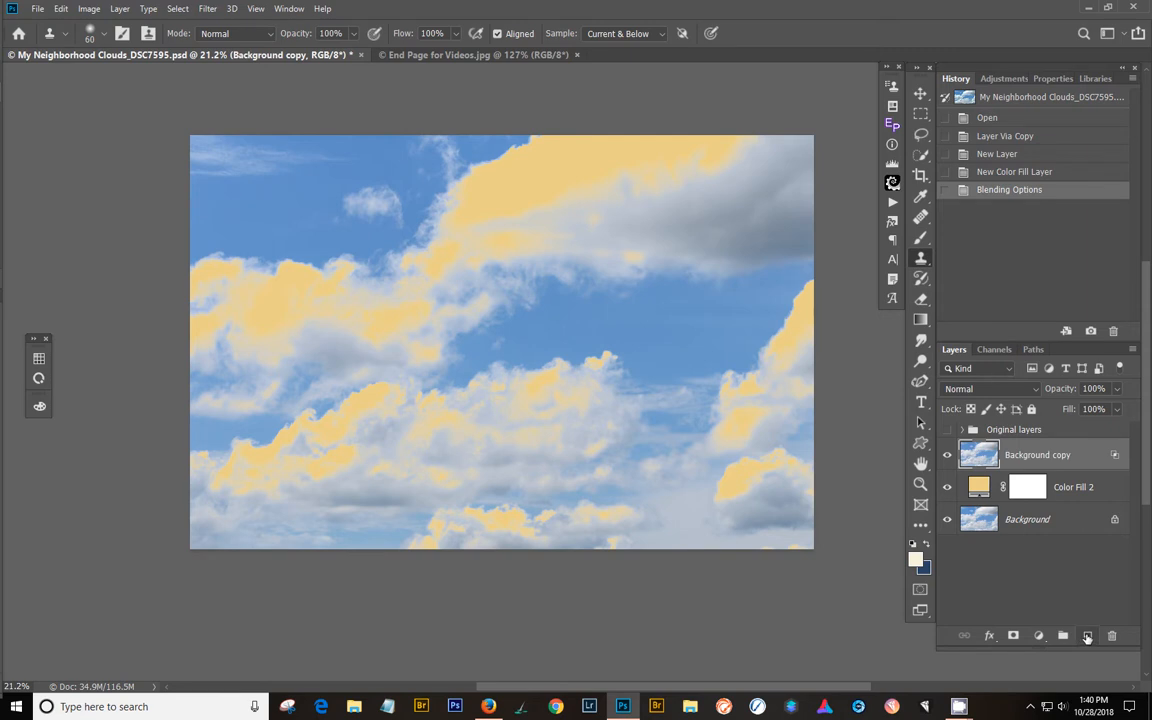
{"action": "left_click", "coordinate": [1080, 484]}
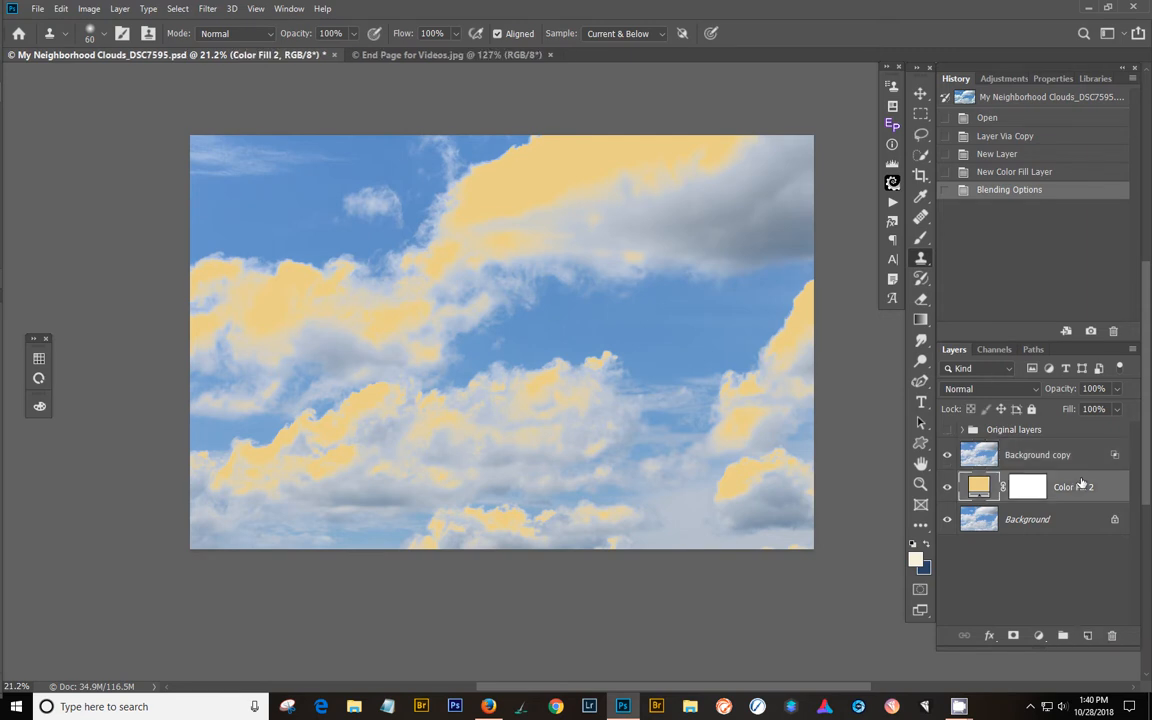
{"action": "left_click", "coordinate": [1088, 636]}
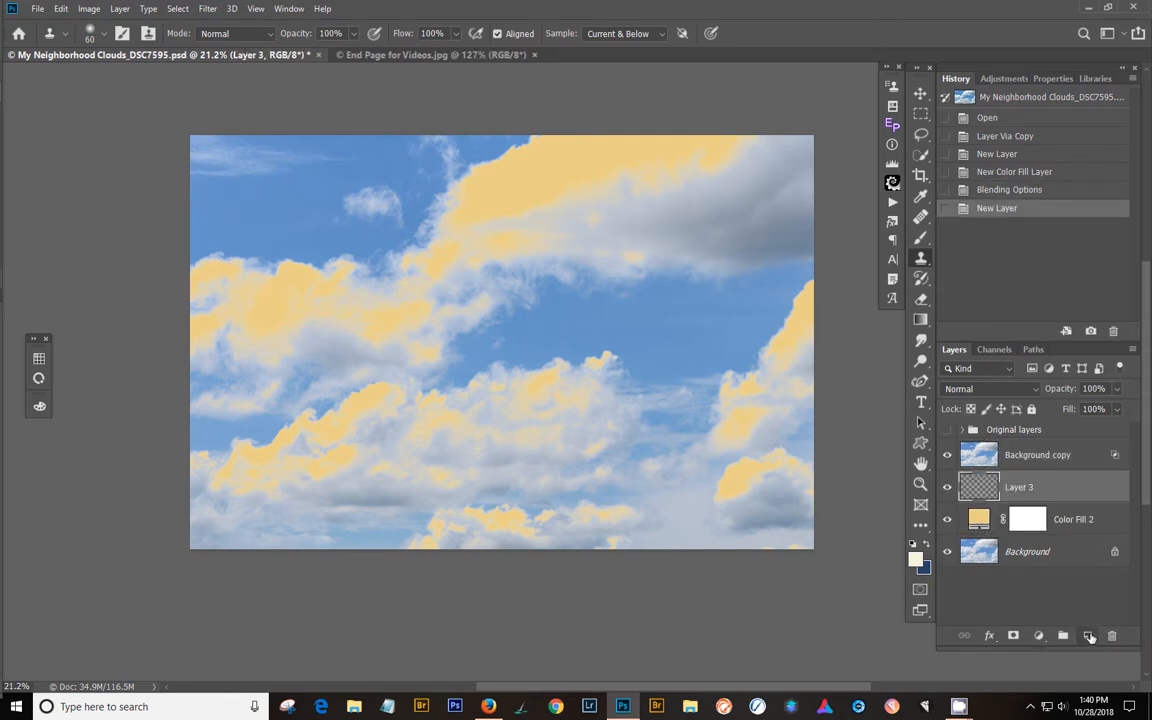
{"action": "left_click", "coordinate": [1018, 455]}
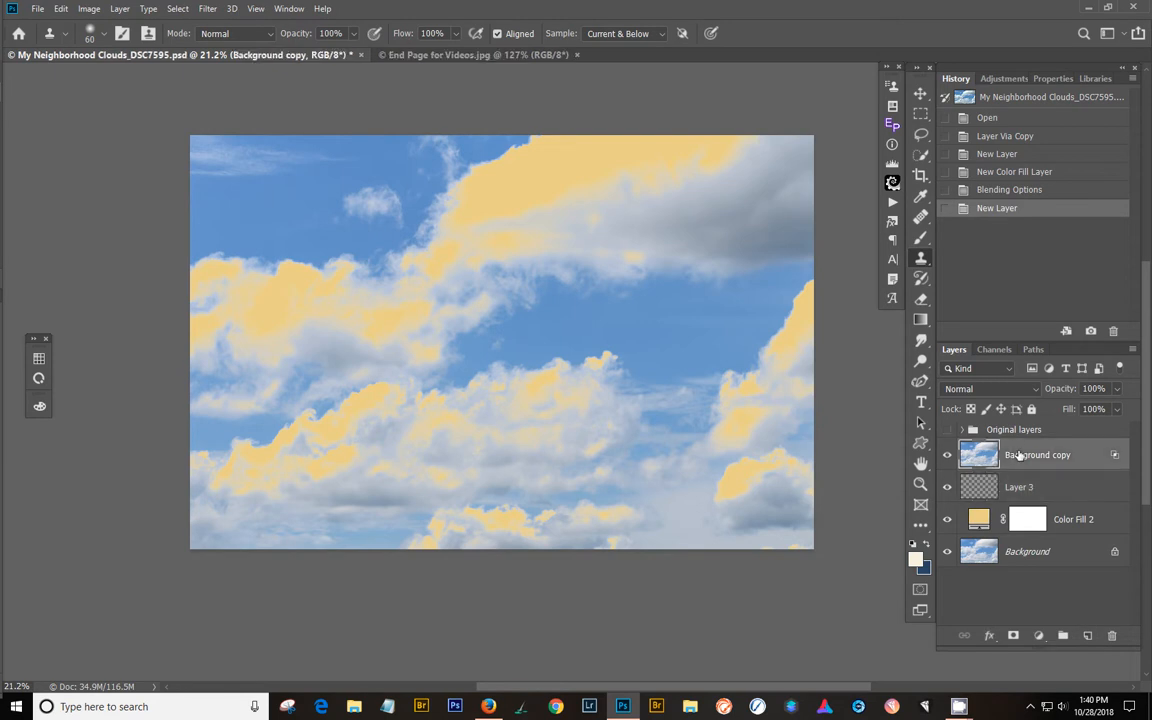
{"action": "right_click", "coordinate": [1018, 455]}
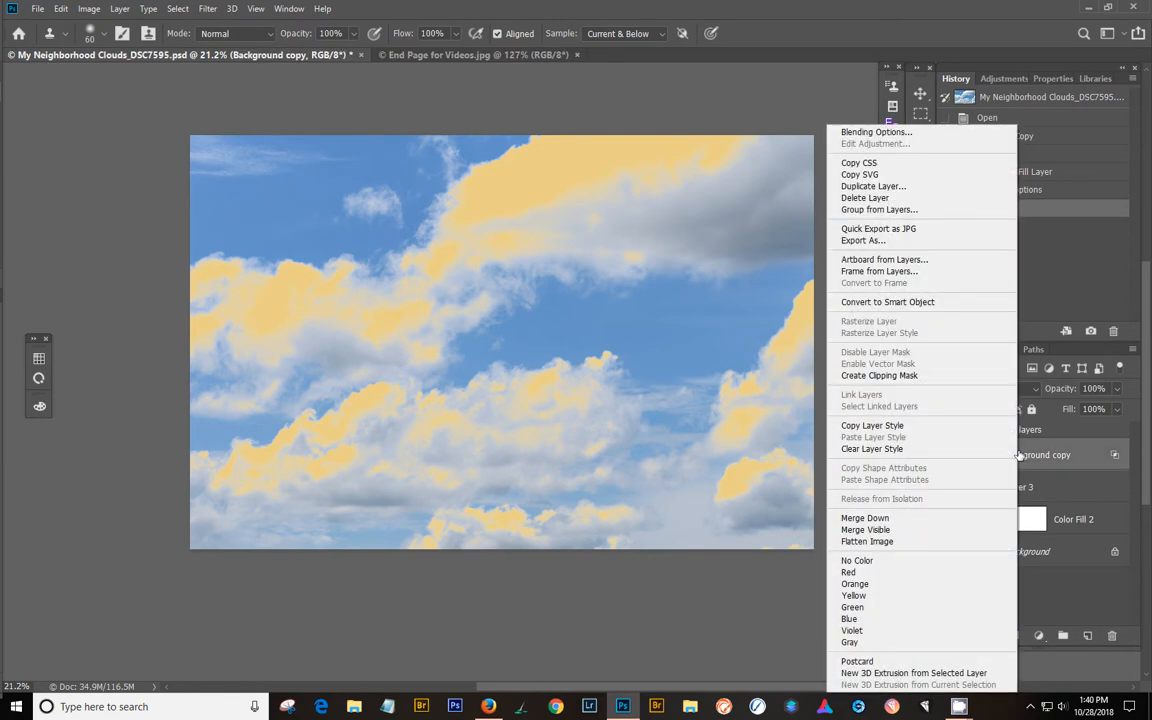
{"action": "left_click", "coordinate": [948, 521]}
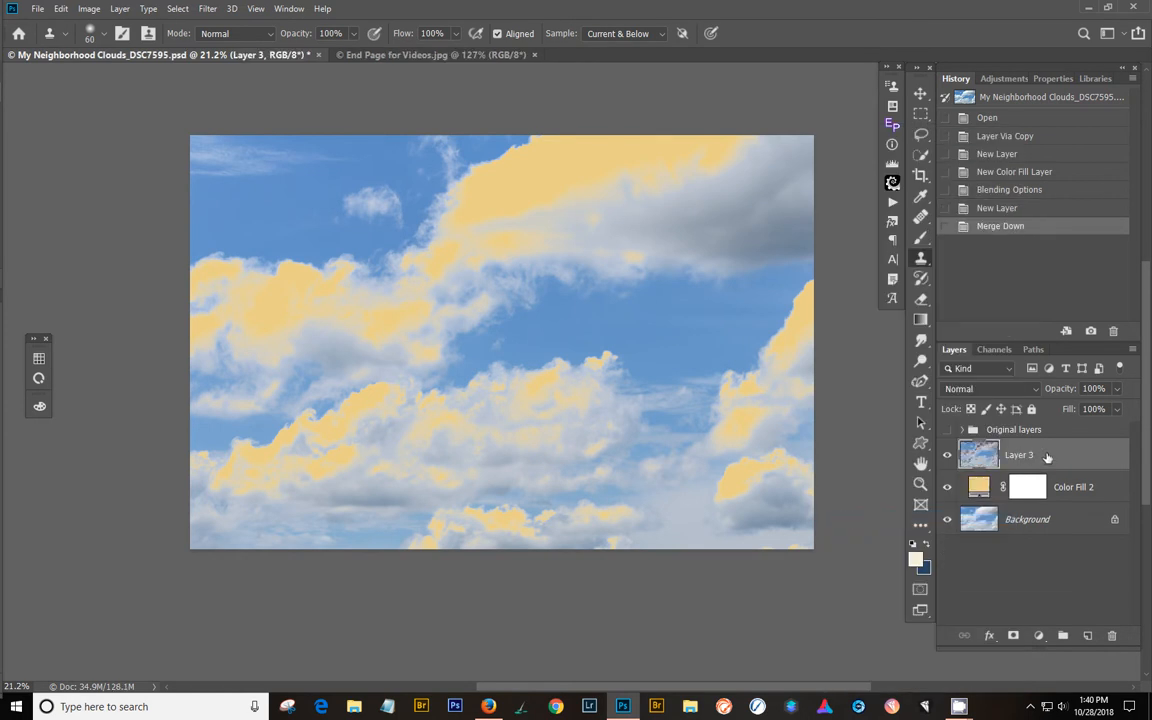
{"action": "left_click", "coordinate": [947, 456], "text": "alt"}
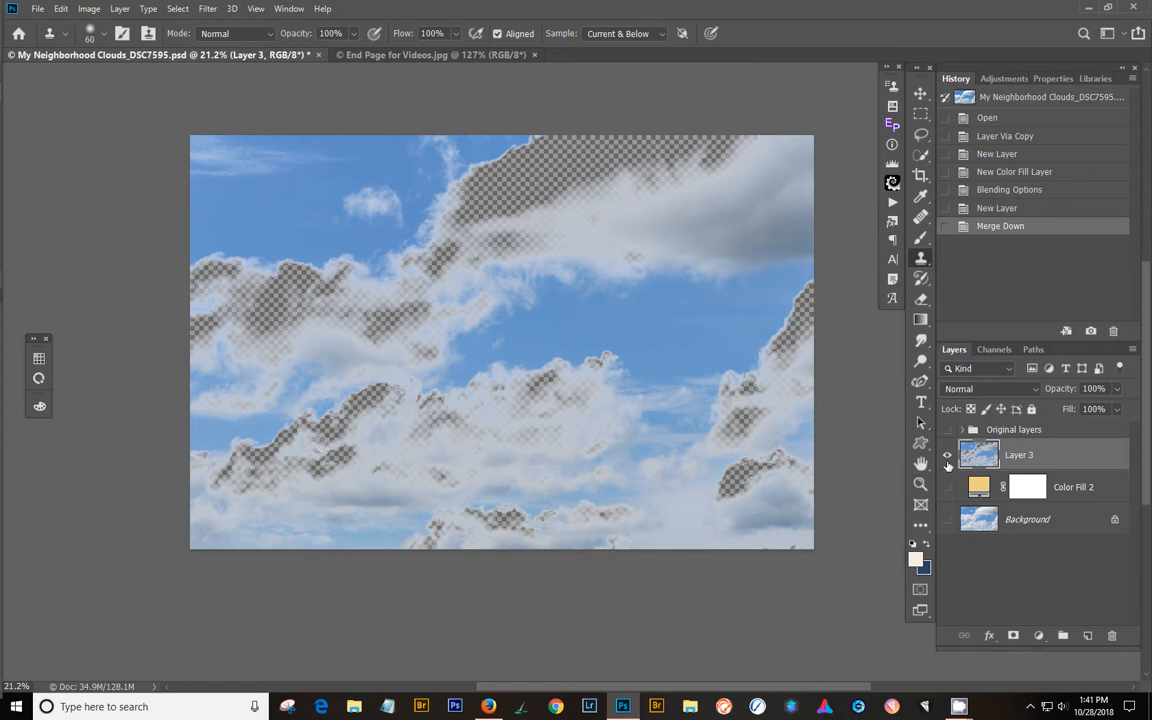
{"action": "left_click_drag", "start_coordinate": [947, 487], "coordinate": [947, 519]}
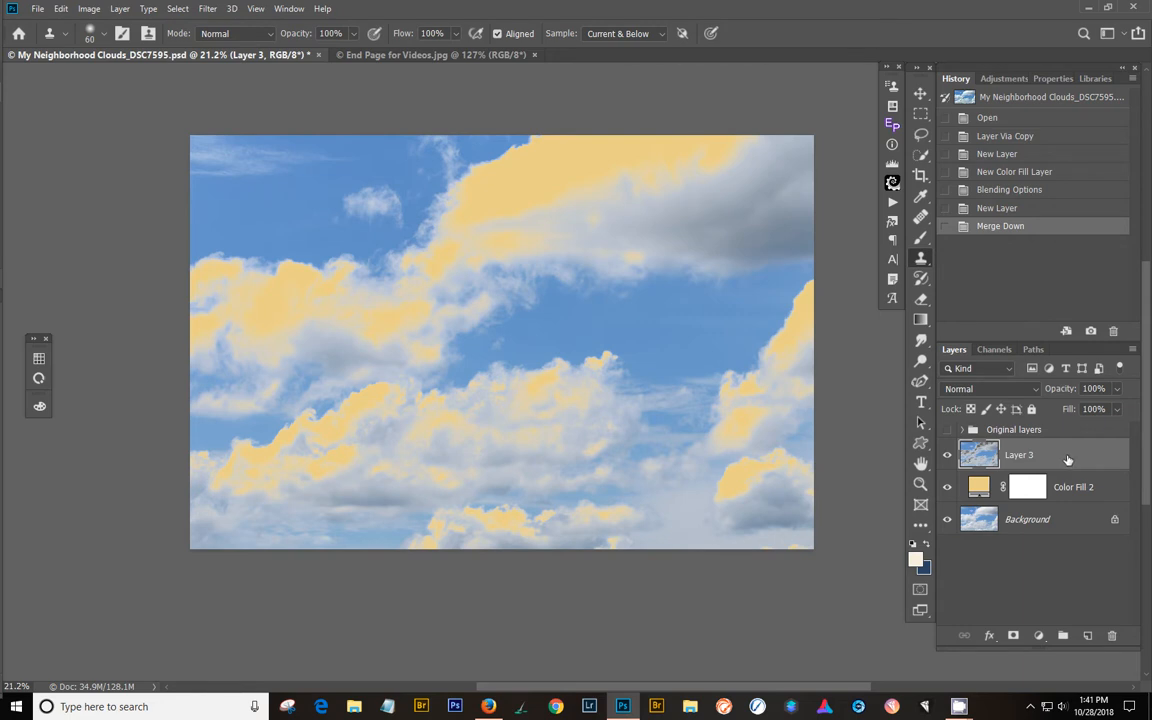
- Change the solid color fill layer beneath the merged clouds to pale cream f5ecce
{"action": "left_click", "coordinate": [982, 486]}
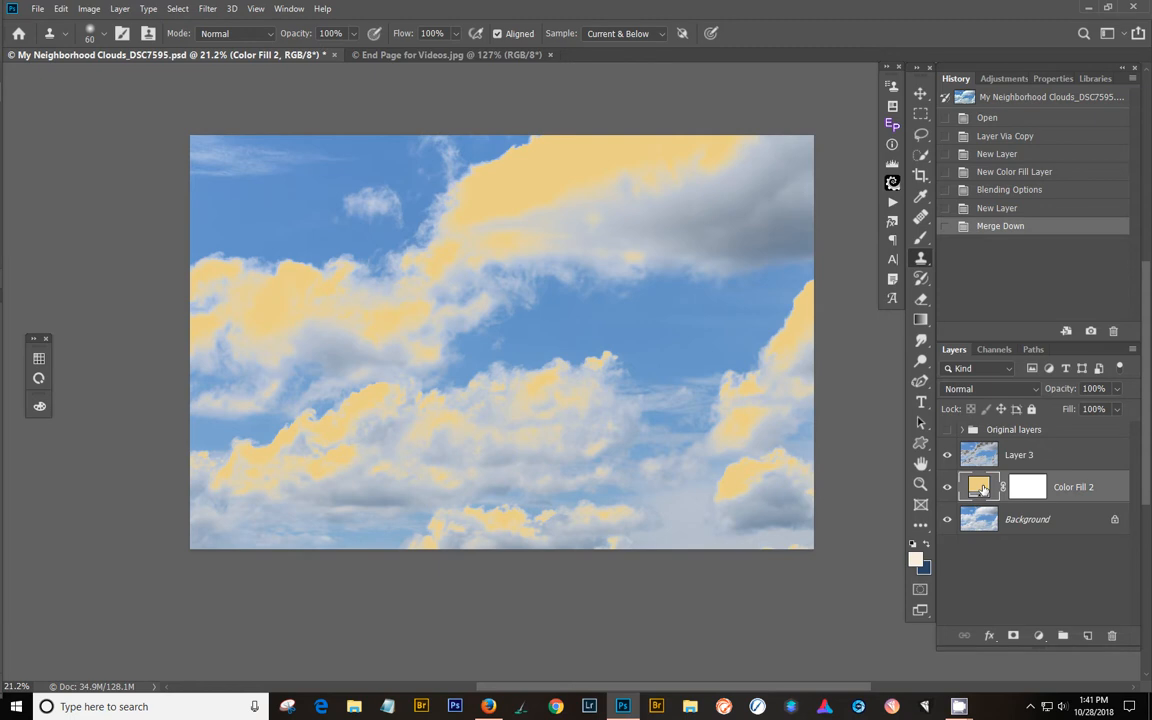
{"action": "double_click", "coordinate": [982, 487]}
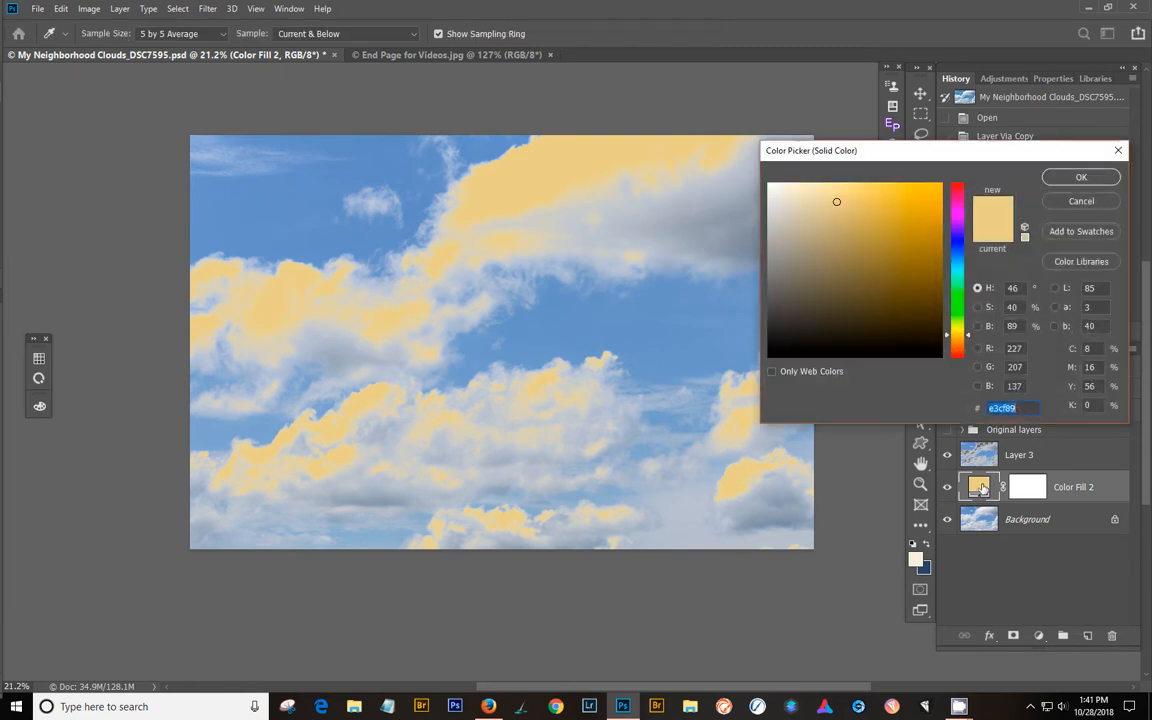
{"action": "left_click", "coordinate": [801, 201]}
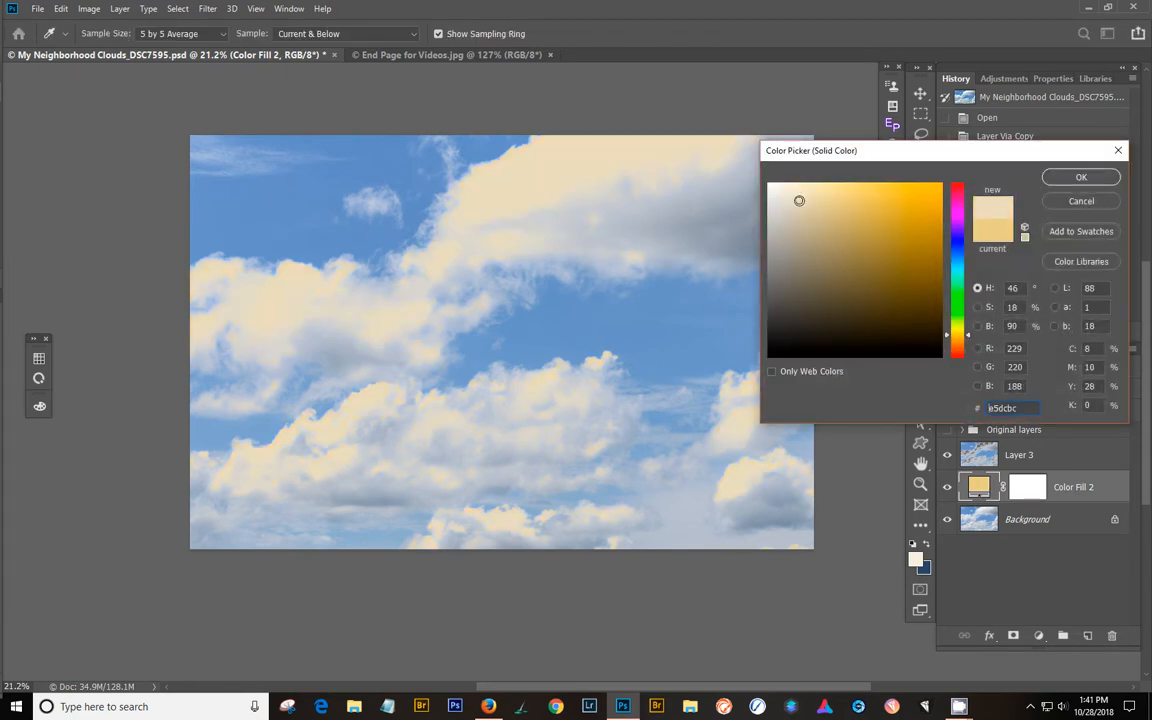
{"action": "left_click", "coordinate": [798, 191]}
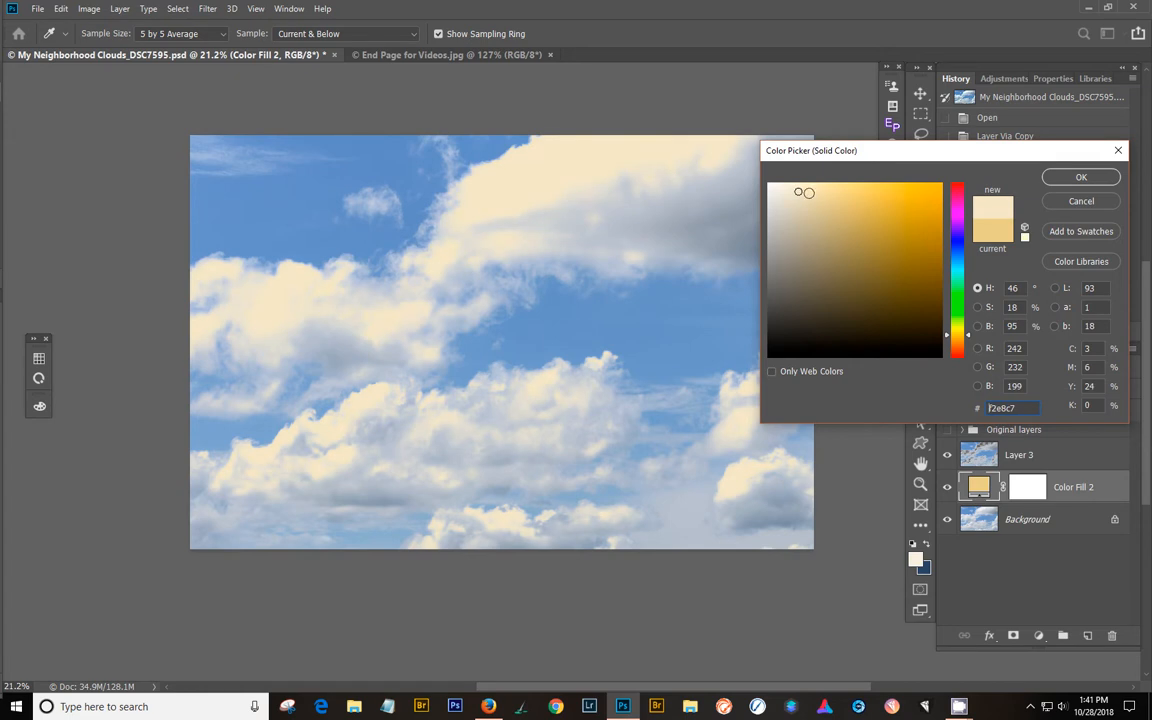
{"action": "left_click", "coordinate": [795, 211]}
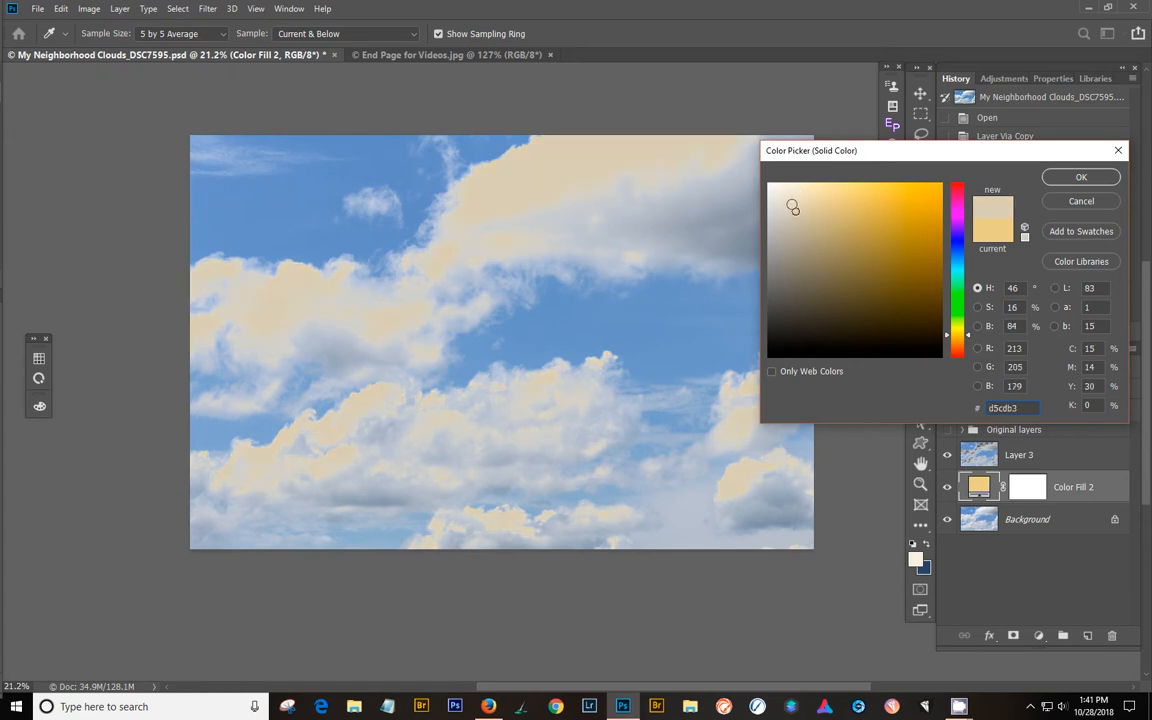
{"action": "left_click", "coordinate": [795, 189]}
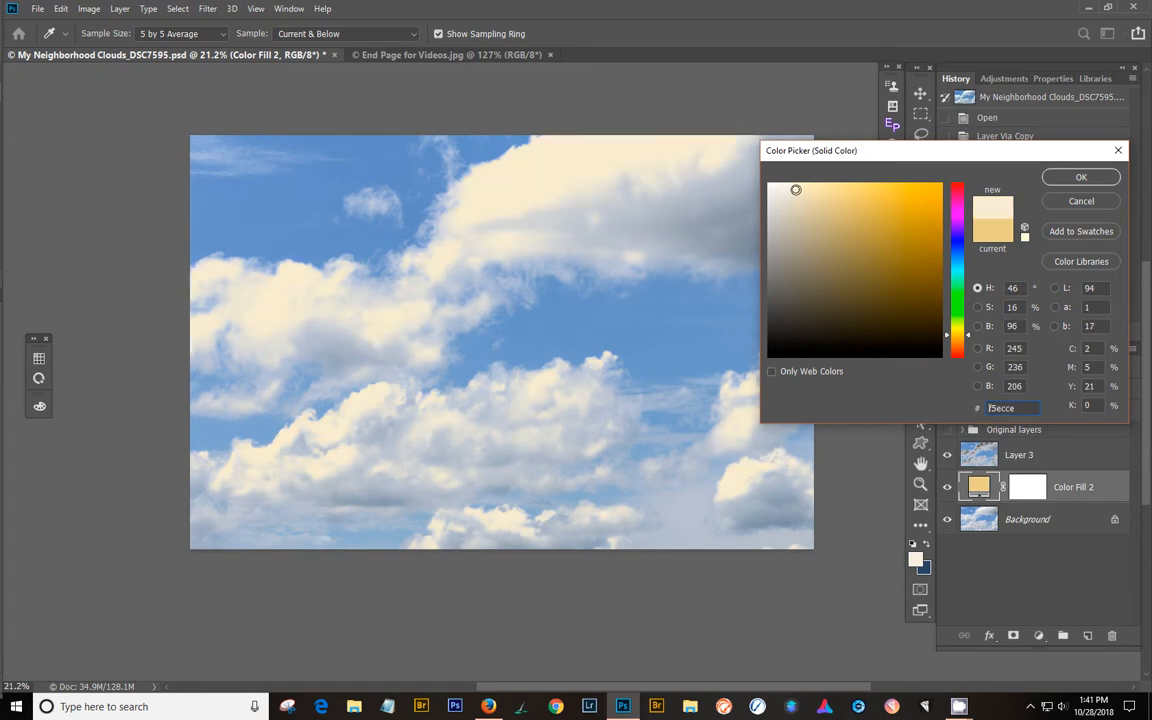
{"action": "left_click", "coordinate": [1081, 177]}
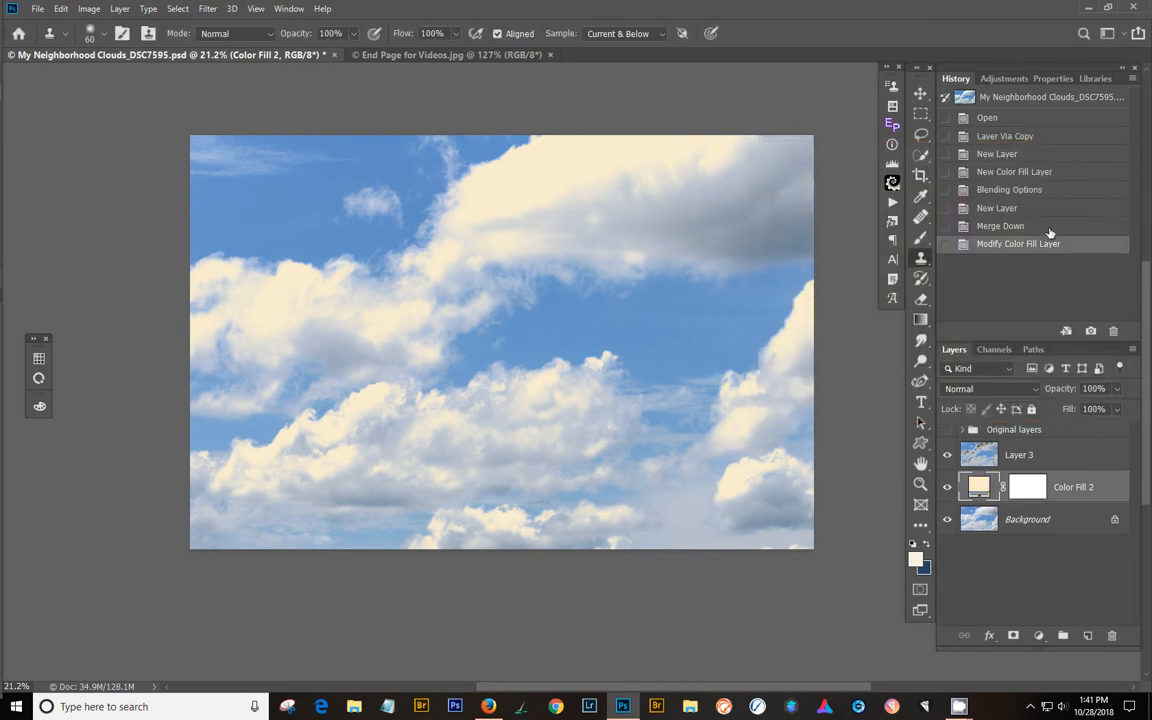
- Add a Gradient Map adjustment layer directly above the color fill layer
{"action": "left_click", "coordinate": [1067, 457]}
{"action": "left_click", "coordinate": [1076, 482]}
{"action": "left_click", "coordinate": [1005, 79]}
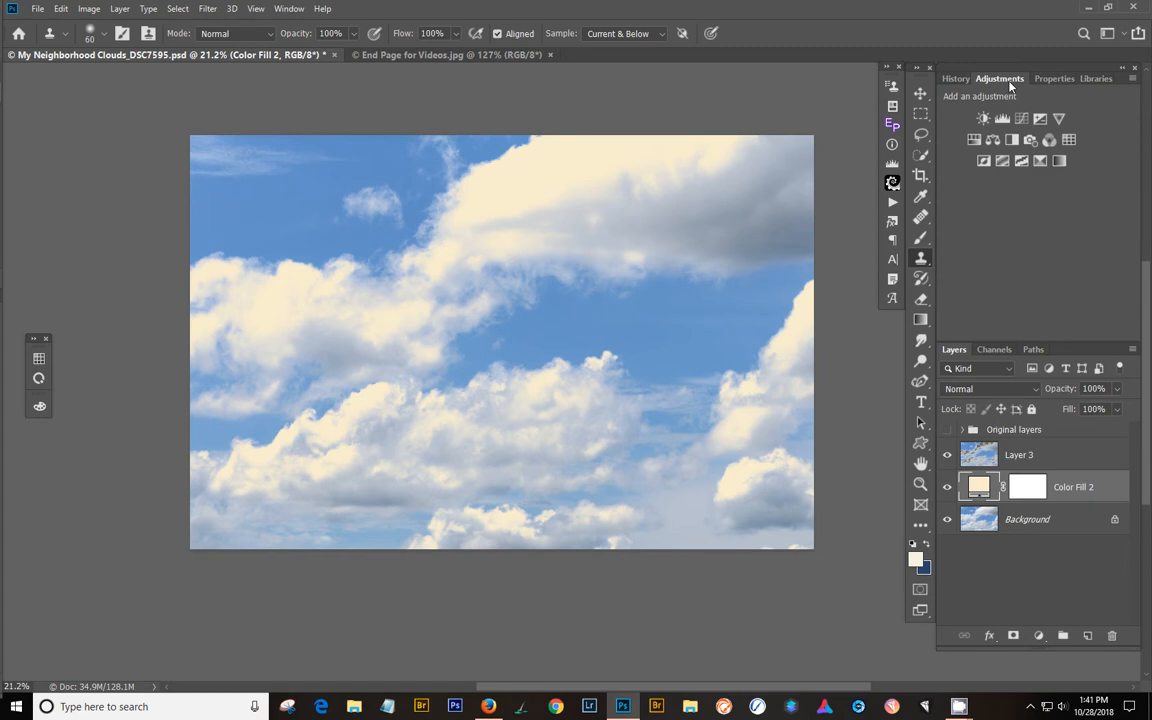
{"action": "left_click", "coordinate": [1060, 161]}
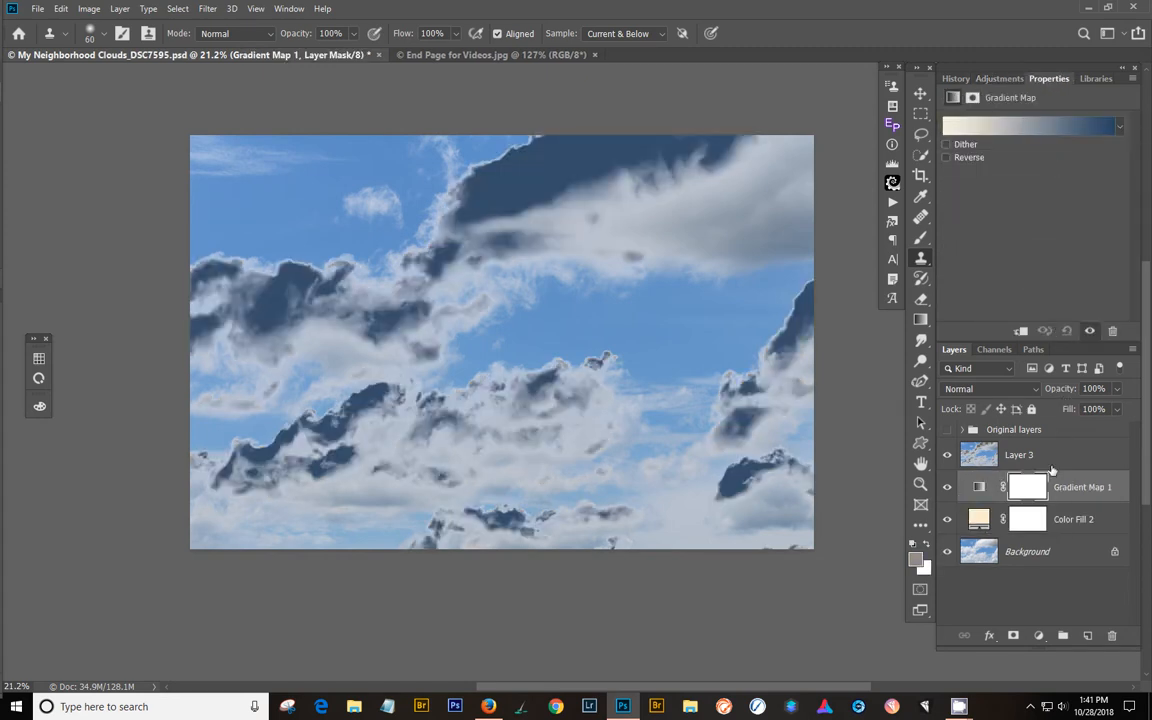
- Set the gradient map layer's blend mode to Darken and its opacity to 94%
{"action": "mouse_move", "coordinate": [1064, 393]}
{"action": "left_mouse_down"}
{"action": "mouse_move", "coordinate": [1054, 393]}
{"action": "mouse_move", "coordinate": [1086, 395]}
{"action": "left_mouse_up"}
{"action": "left_click", "coordinate": [1038, 389]}
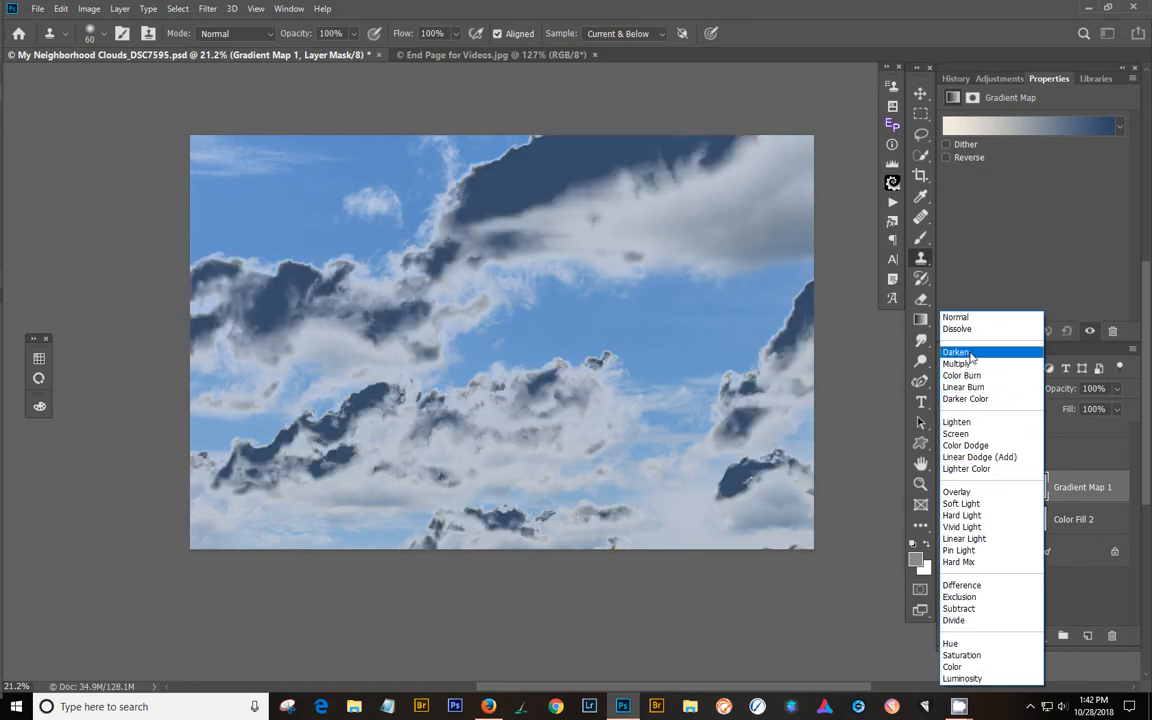
{"action": "left_click", "coordinate": [969, 354]}
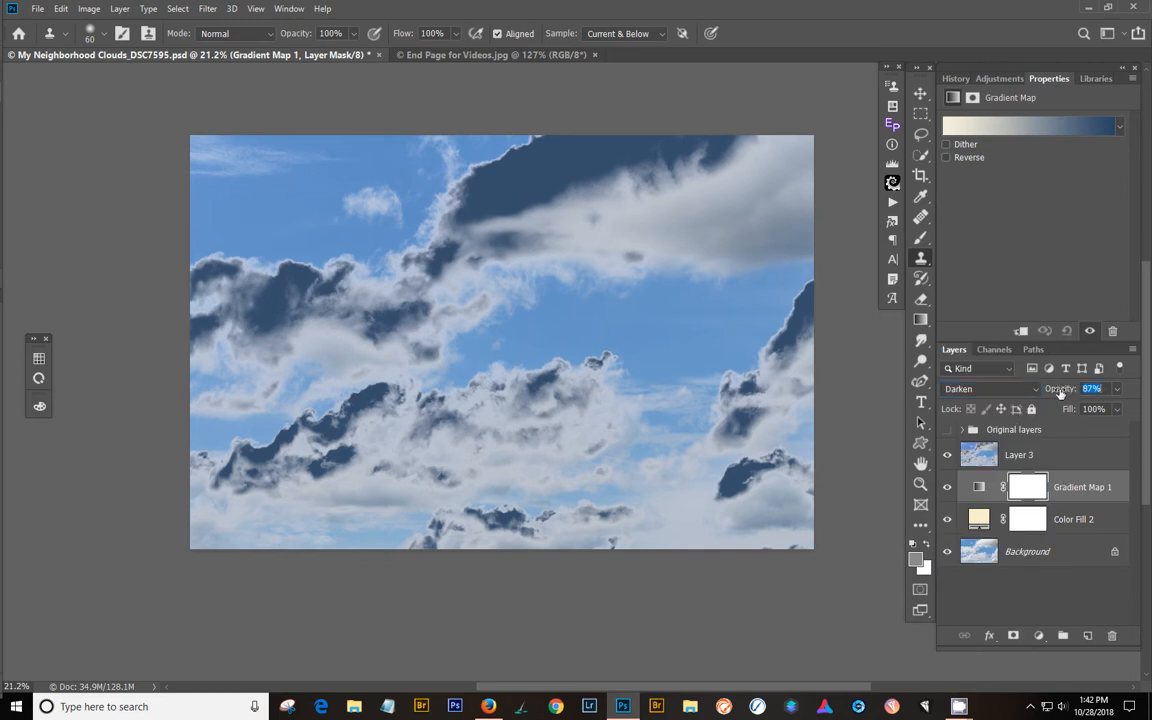
{"action": "left_click_drag", "start_coordinate": [1069, 390], "coordinate": [1091, 400]}
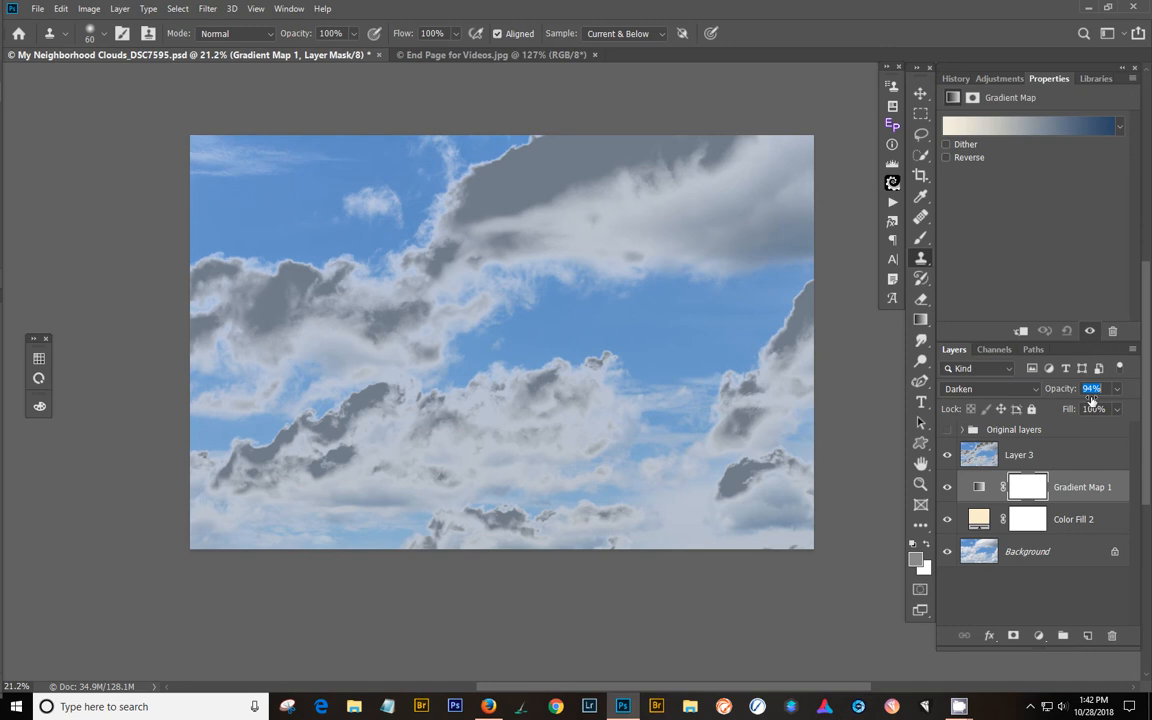
- Use Blend If on the gradient map layer to hide its dark tones, moving This Layer's black slider to about 78 and splitting it
{"action": "double_click", "coordinate": [1118, 484]}
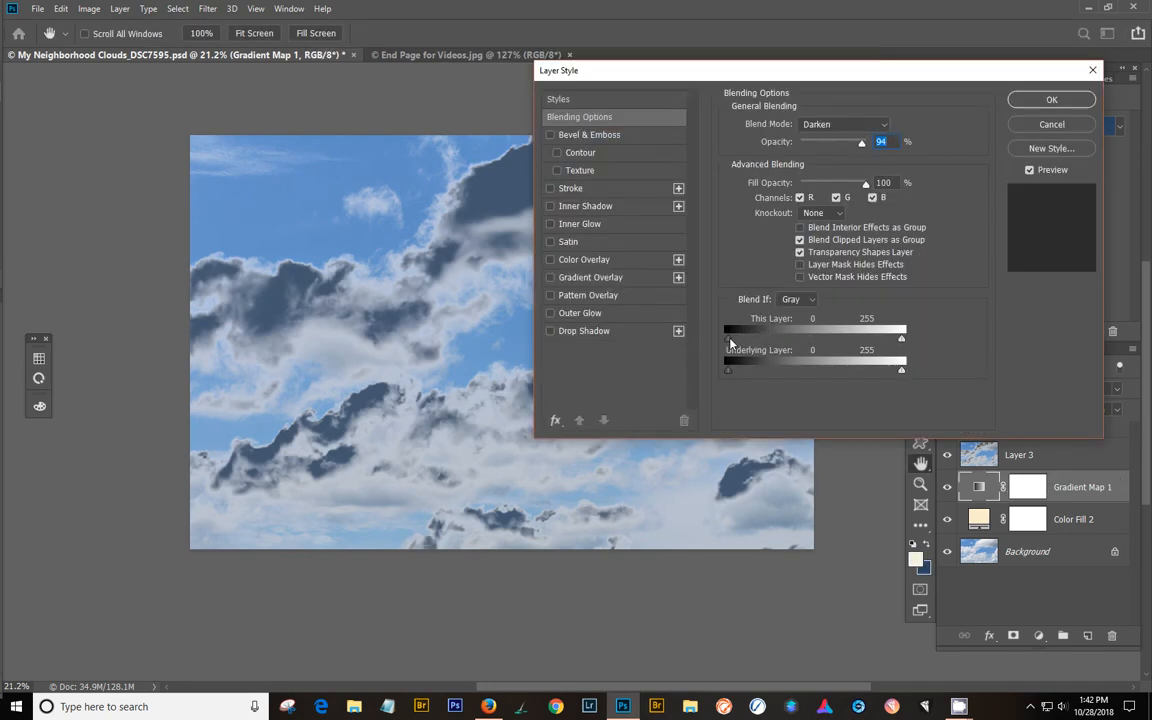
{"action": "left_click_drag", "start_coordinate": [731, 343], "coordinate": [783, 347]}
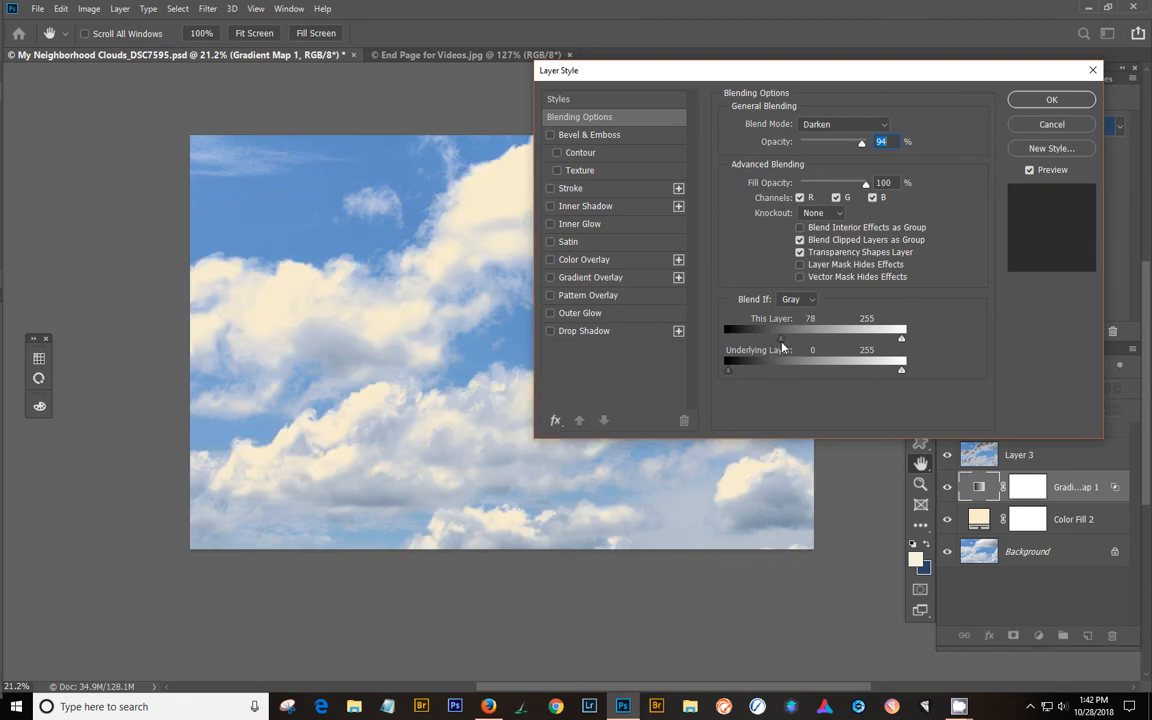
{"action": "key", "text": "alt"}
{"action": "left_click_drag", "start_coordinate": [781, 344], "coordinate": [783, 346]}
{"action": "left_click", "coordinate": [1042, 102]}
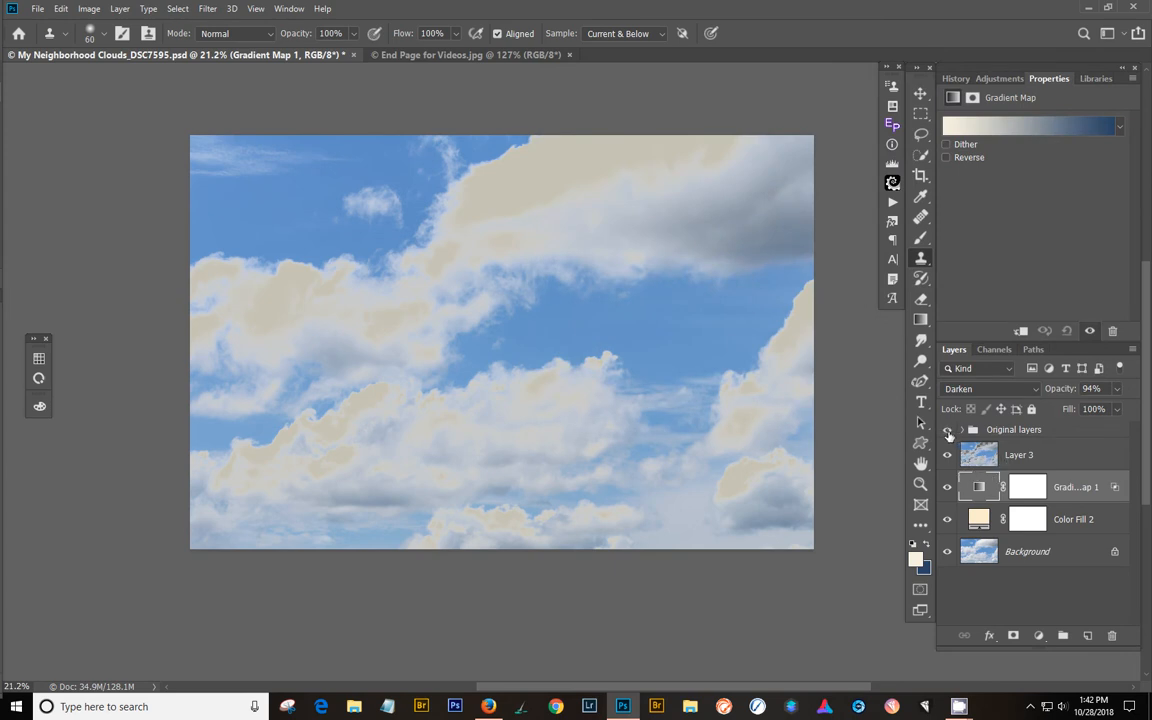
- Expand the Original layers group and make Layer 2, the gradient fill and Color Fill 1 visible
{"action": "left_click", "coordinate": [961, 429]}
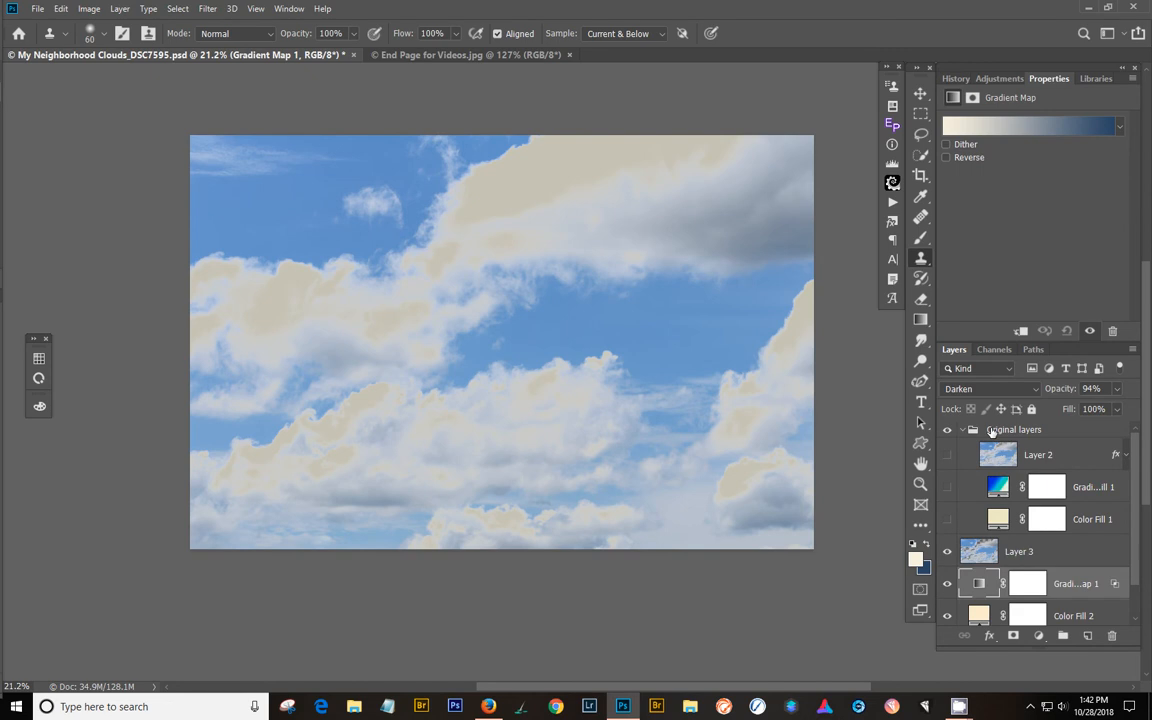
{"action": "left_click", "coordinate": [990, 430]}
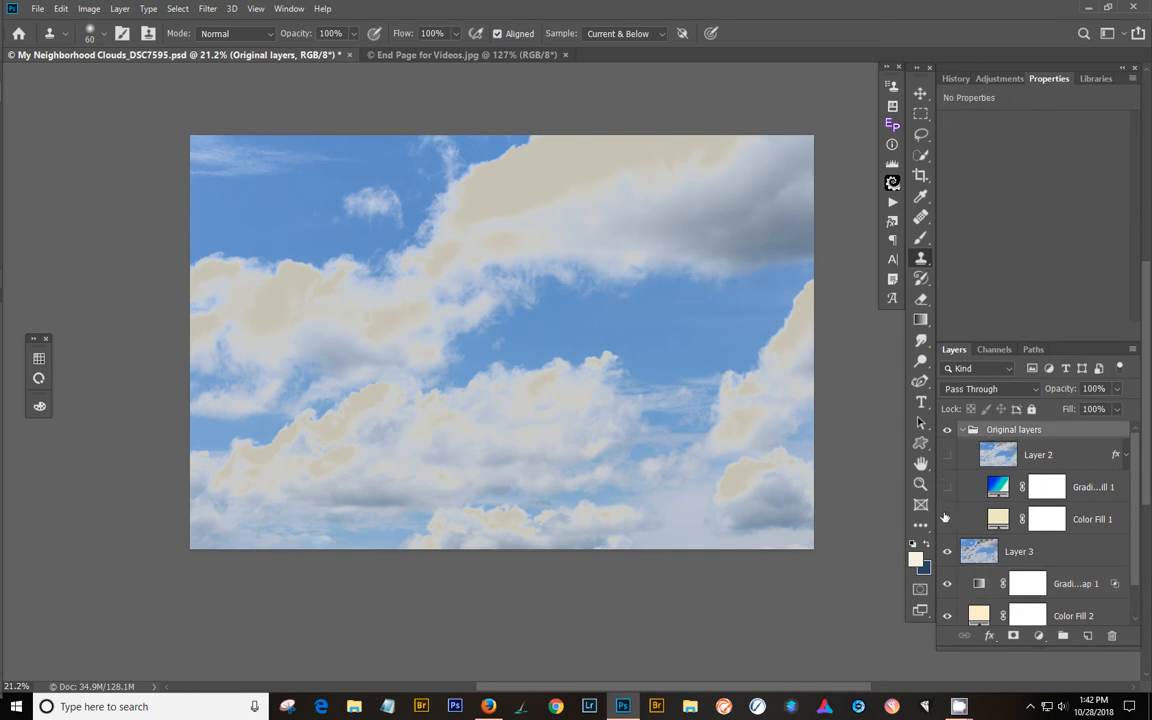
{"action": "left_click", "coordinate": [947, 455]}
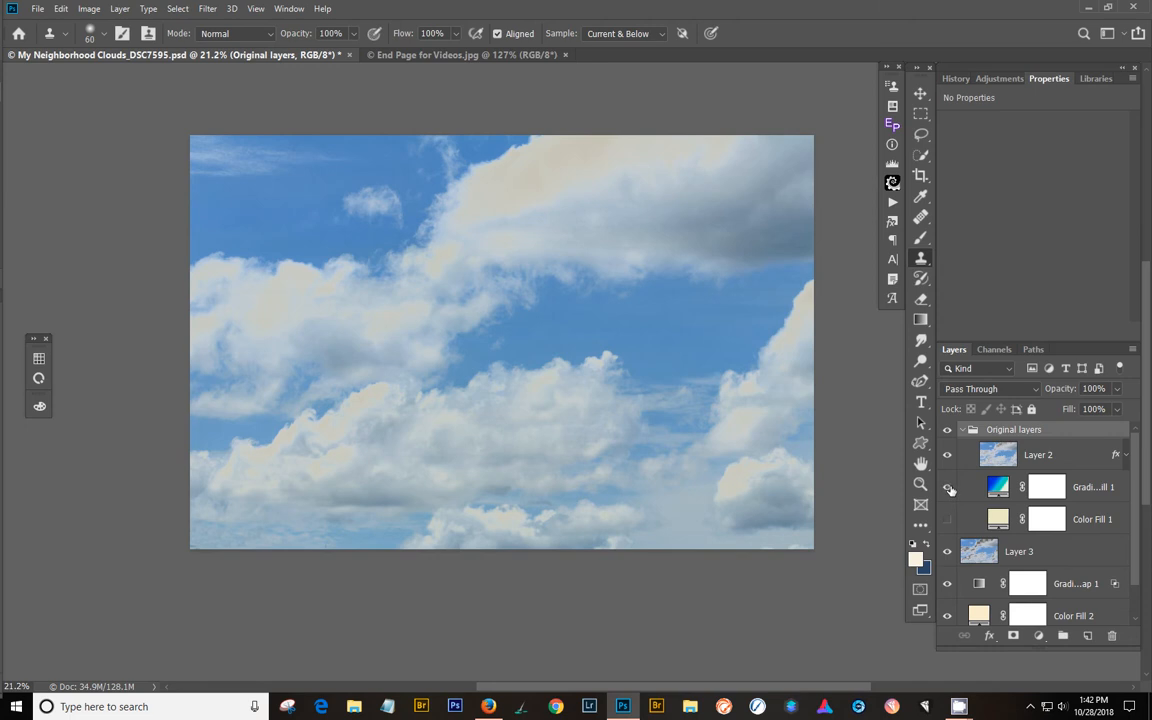
{"action": "left_click", "coordinate": [947, 487]}
{"action": "left_click", "coordinate": [947, 519]}
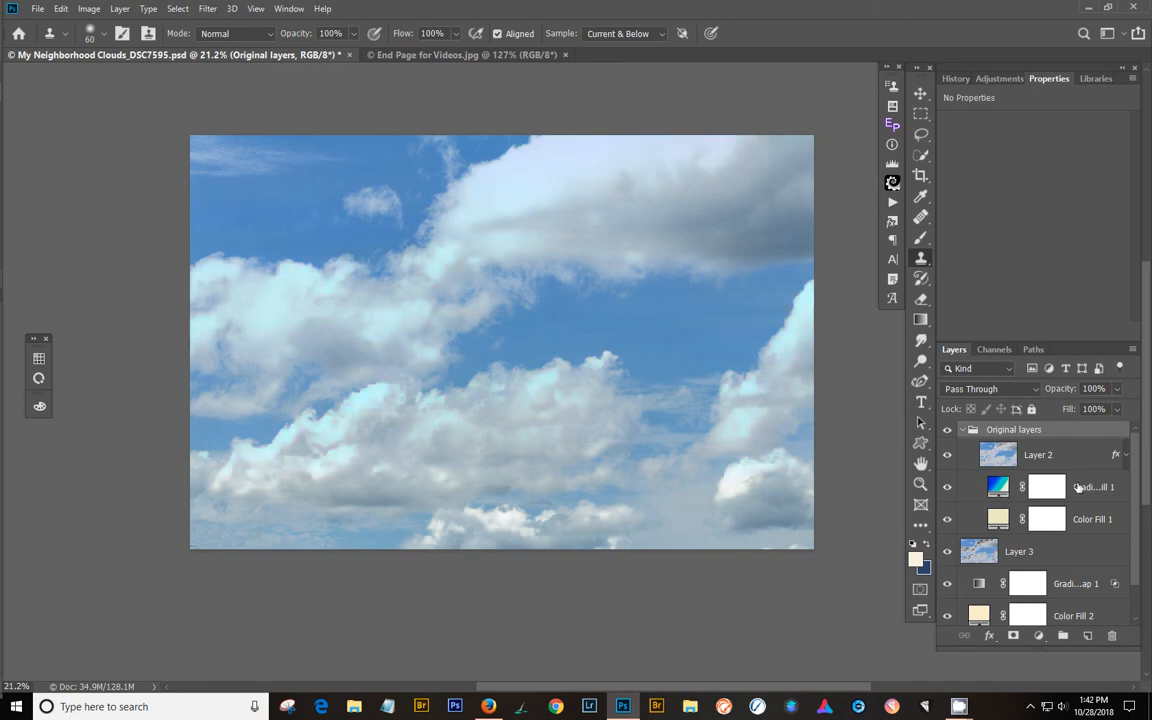
- Review the gradient fill, Color Fill 1 and Layer 2 in the Original layers group, and switch to the End Page for Videos.jpg document
{"action": "left_click", "coordinate": [1080, 487]}
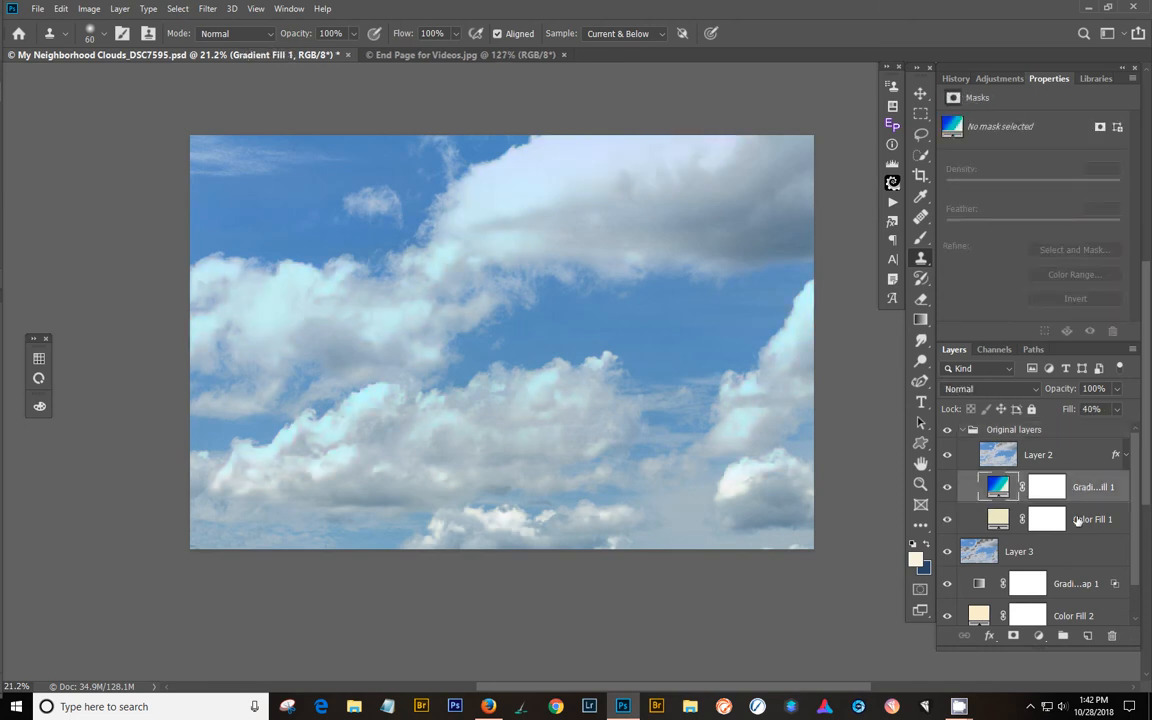
{"action": "left_click", "coordinate": [1079, 517]}
{"action": "left_click", "coordinate": [1078, 491]}
{"action": "left_click", "coordinate": [1076, 455]}
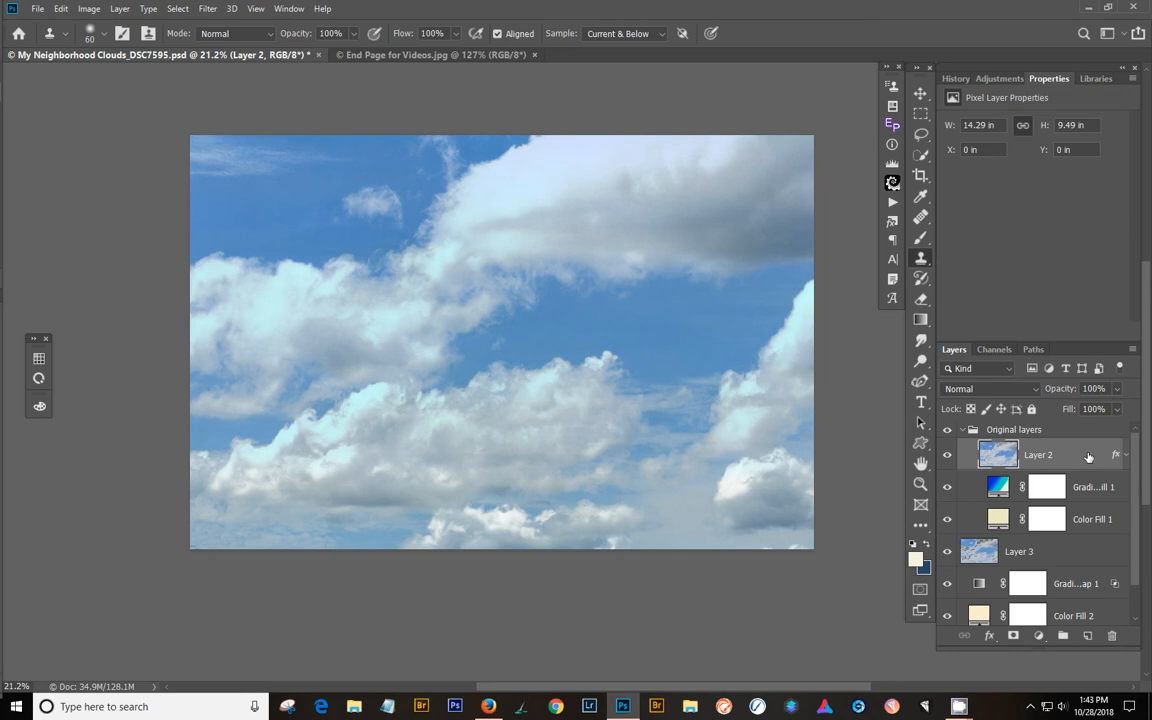
{"action": "left_click", "coordinate": [416, 55]}
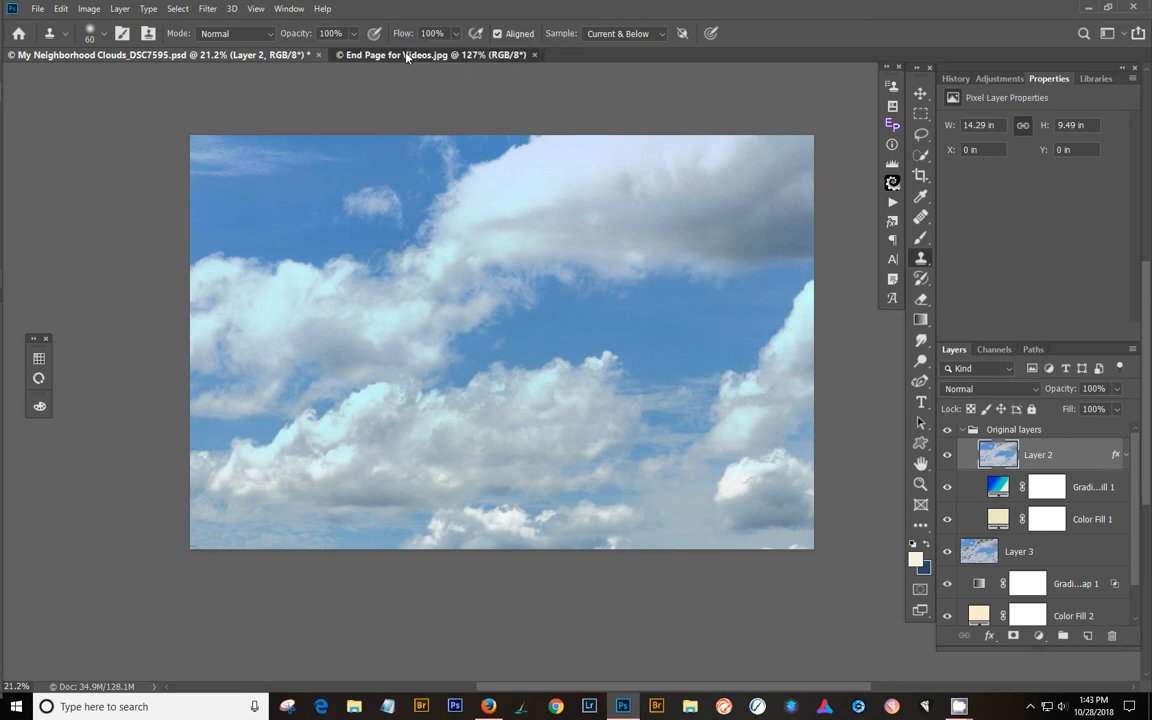